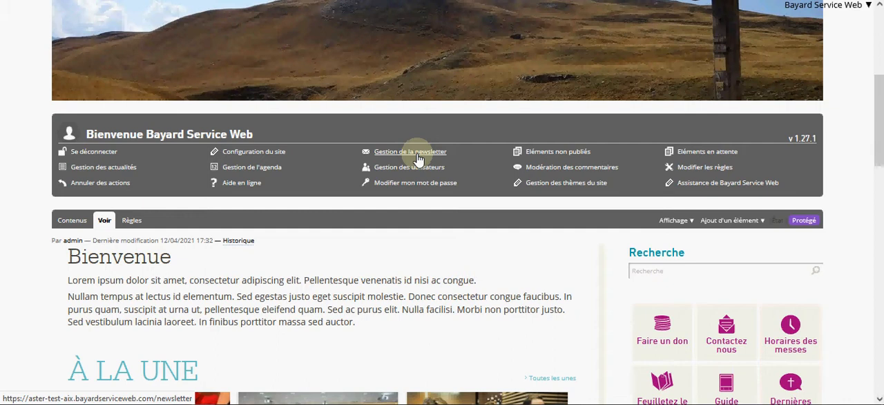
- Open the newsletter management page and the settings of the main mailing list
click(410, 152)
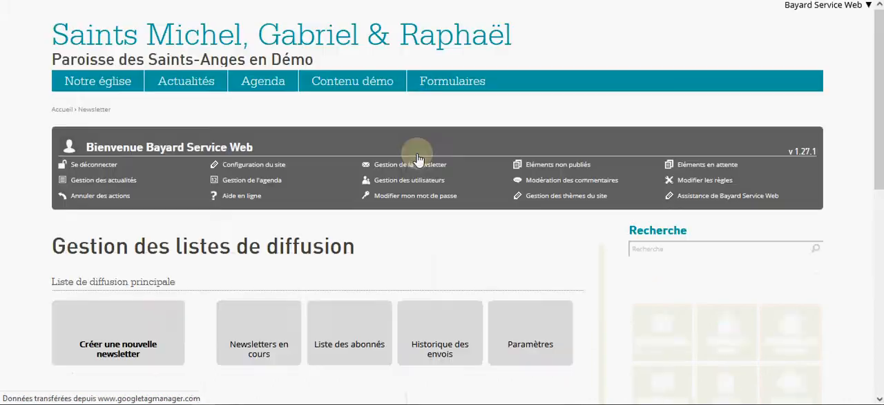
scroll(417, 158, down, 3)
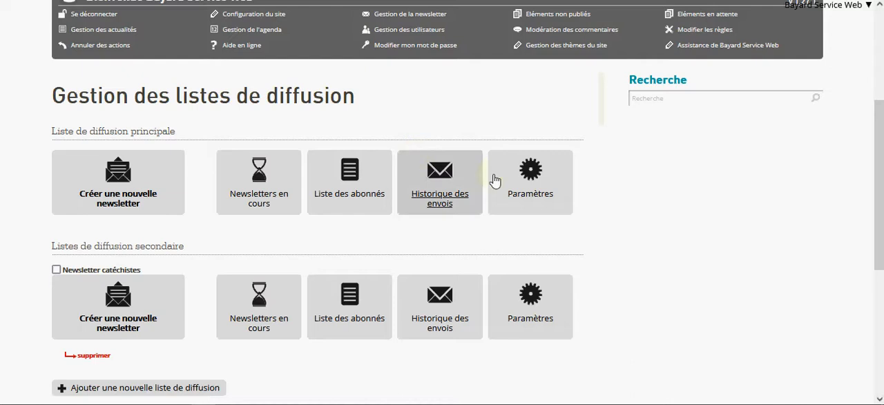
click(529, 192)
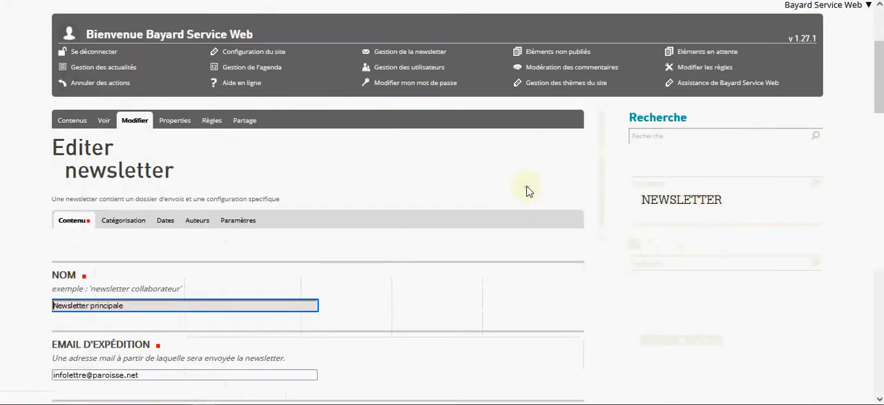
- Examine the main newsletter's settings, from sender details and test e-mails to the GDPR text and illustration, and leave without saving
scroll(528, 192, down, 2)
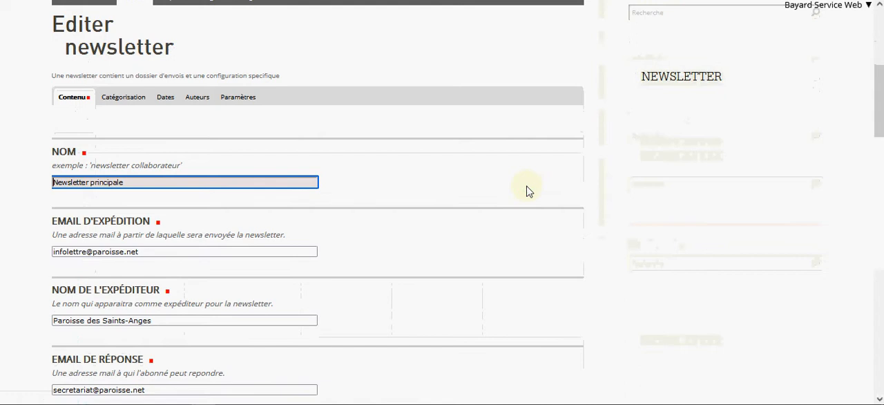
scroll(528, 191, down, 1)
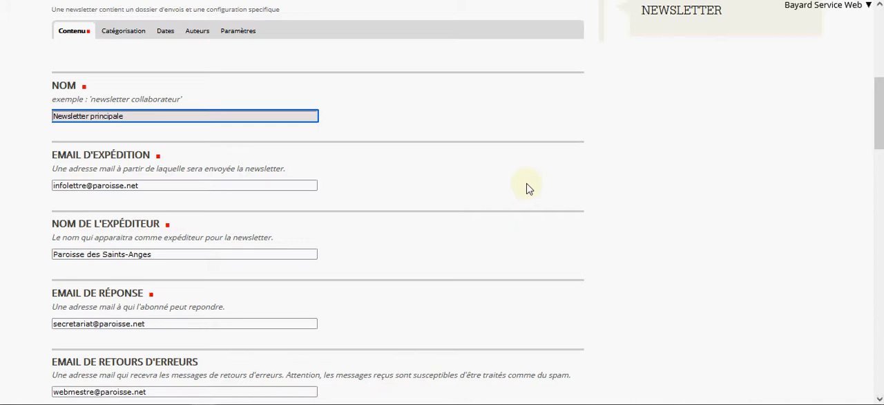
scroll(528, 188, down, 3)
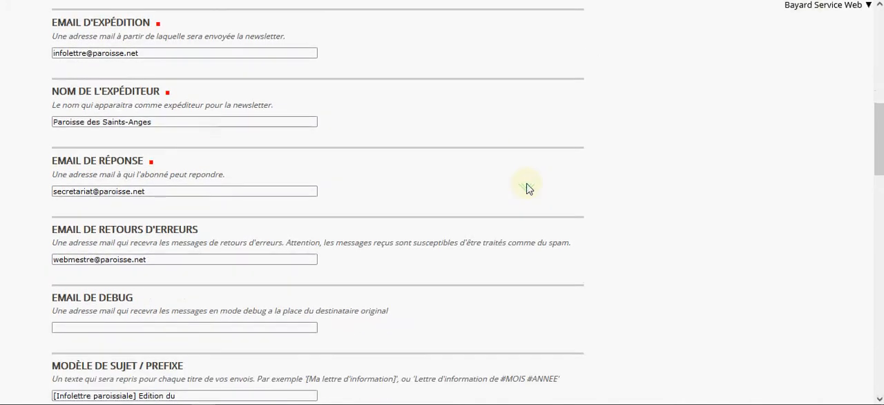
scroll(528, 188, down, 1)
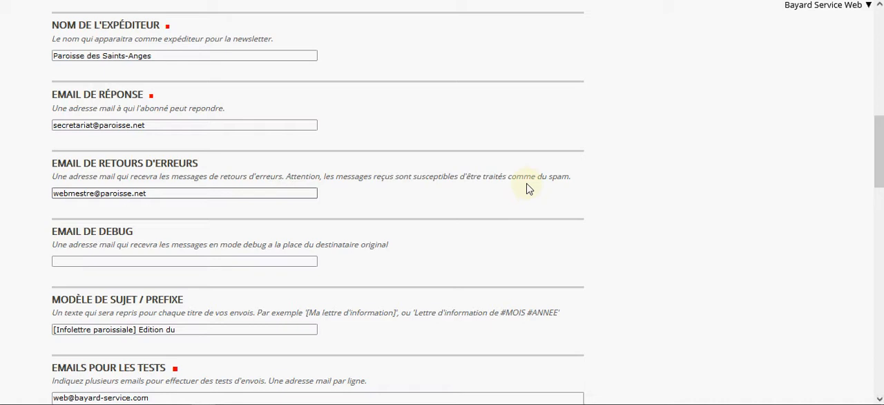
scroll(528, 188, down, 3)
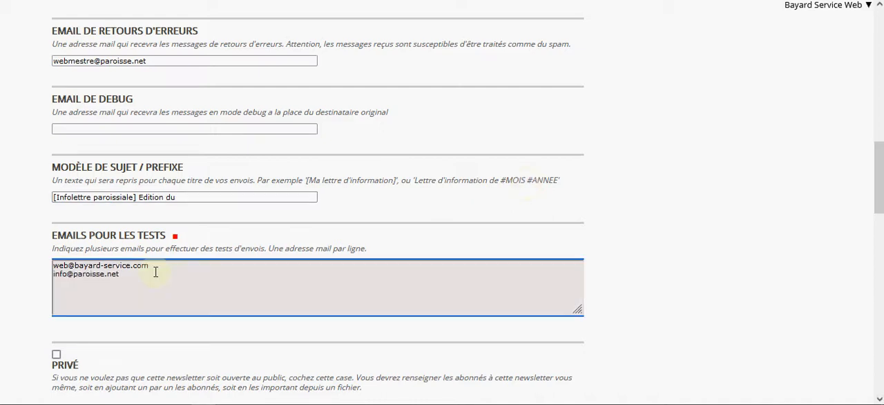
scroll(155, 272, down, 5)
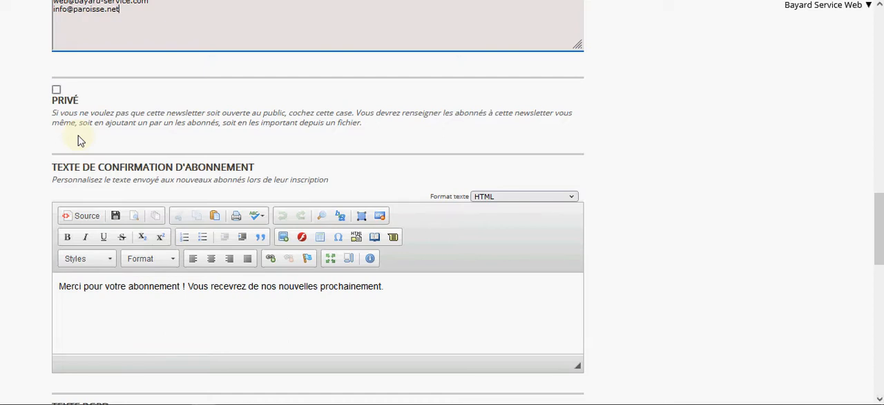
scroll(78, 140, down, 4)
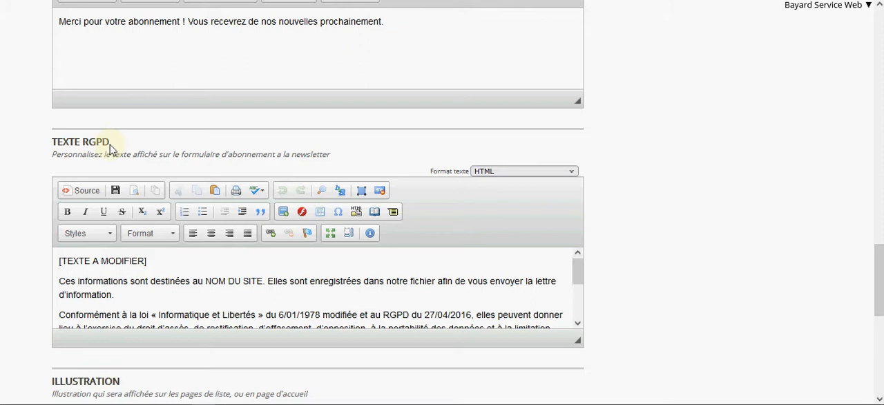
scroll(111, 148, down, 5)
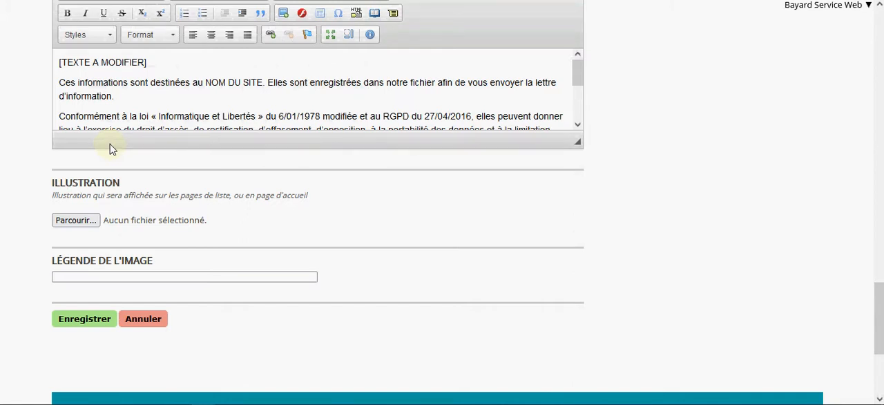
click(152, 325)
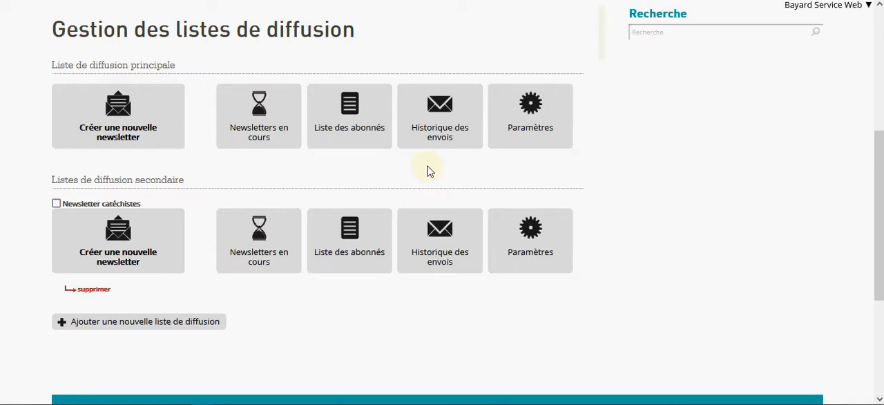
- Open the list of subscribers to the main mailing list
click(359, 141)
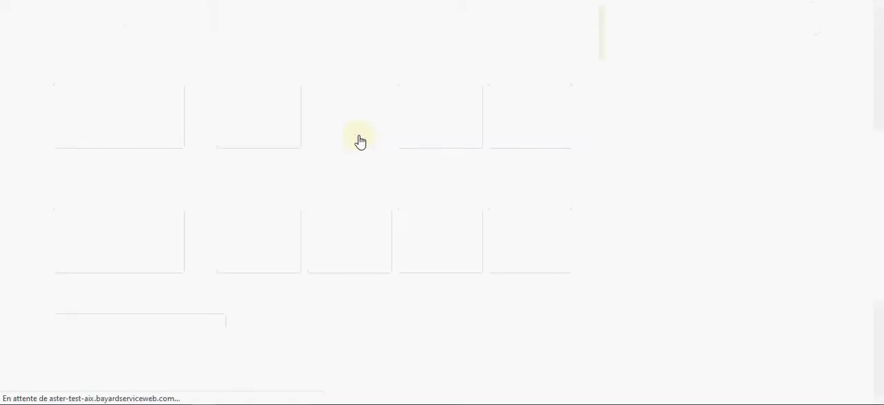
mouse_move(359, 138)
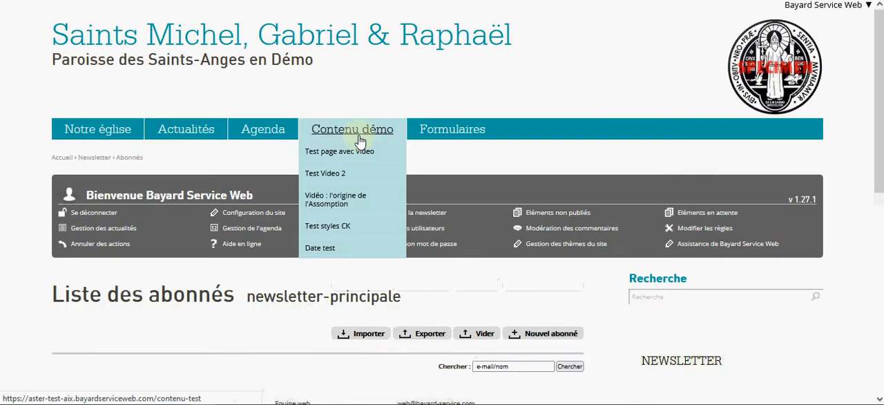
scroll(360, 138, down, 3)
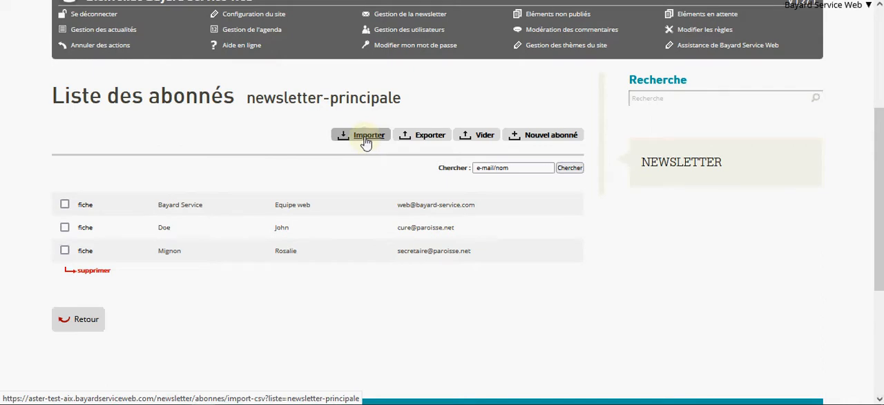
- Examine the CSV import format and the newsletter-principale value in its example, and open the file chooser without picking a file
click(366, 139)
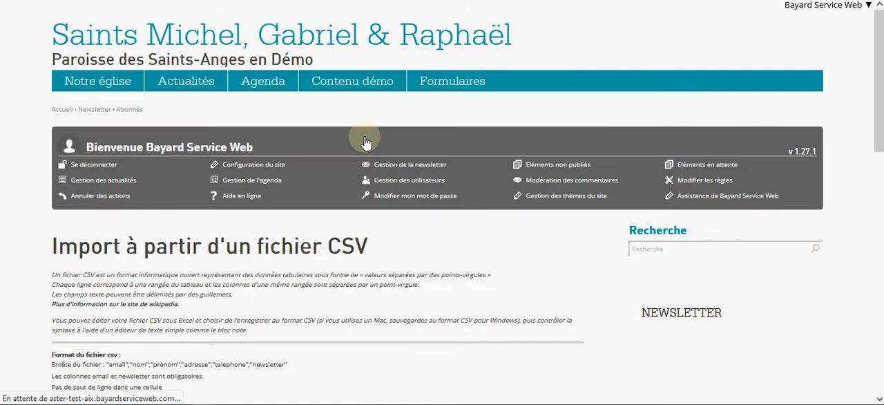
scroll(366, 142, down, 3)
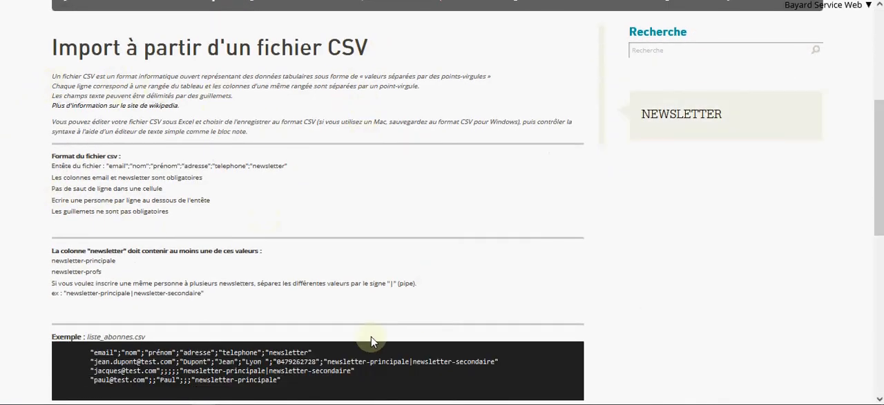
scroll(343, 298, down, 2)
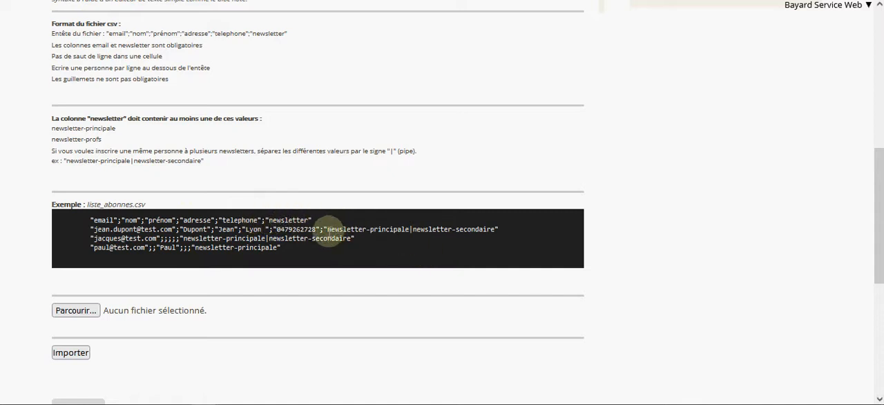
drag(327, 229, 409, 227)
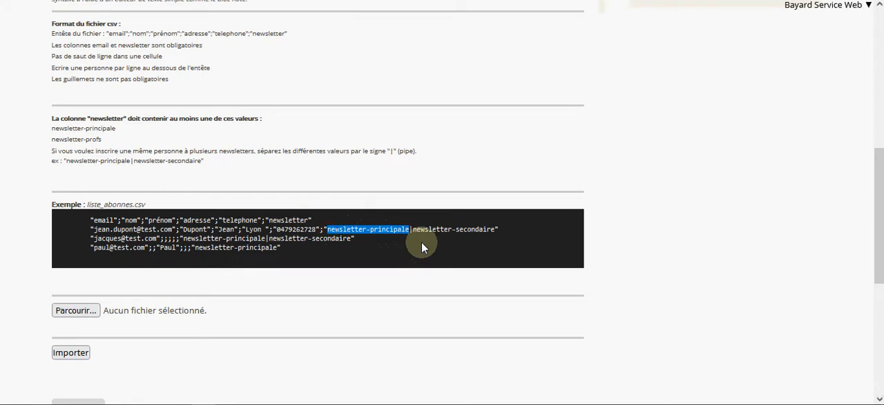
click(74, 313)
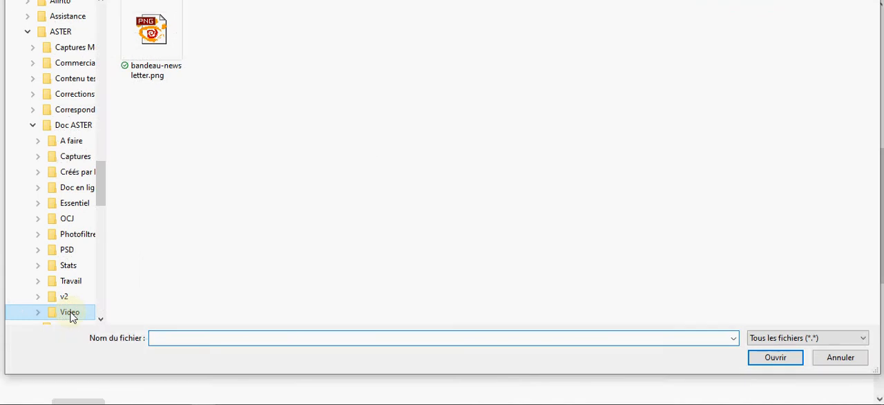
click(840, 357)
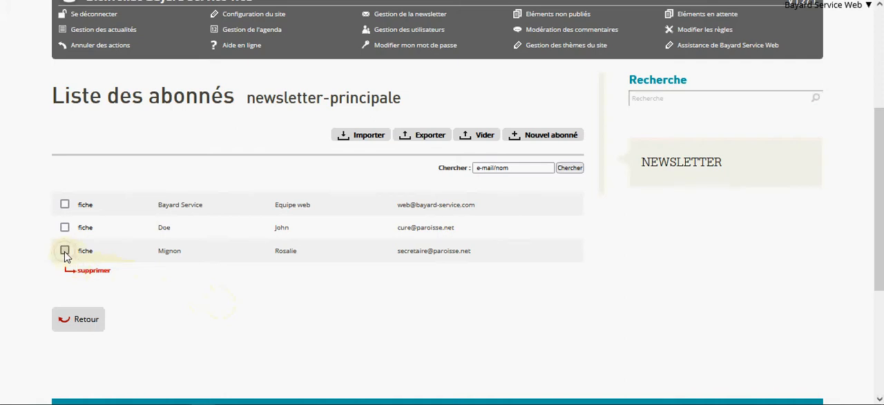
click(65, 250)
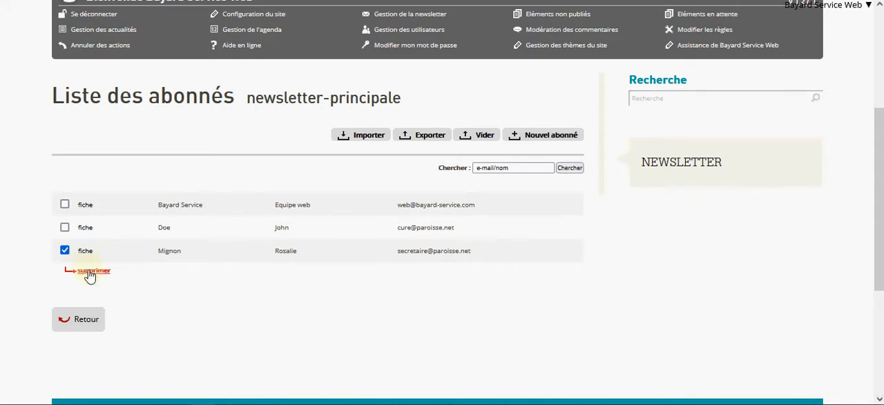
click(65, 250)
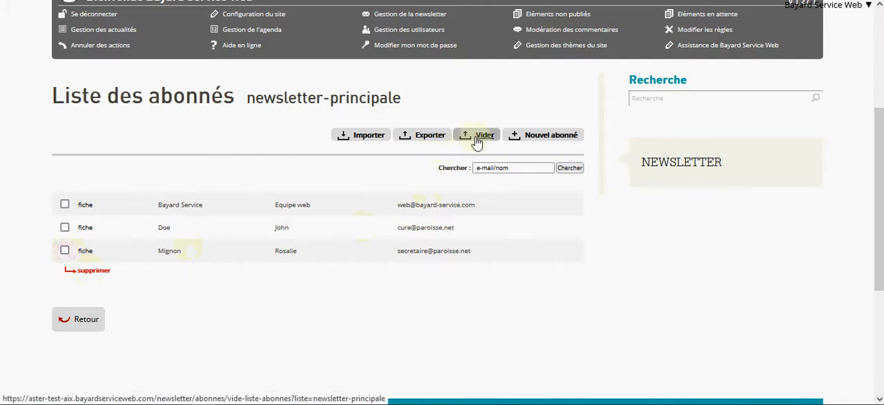
click(476, 139)
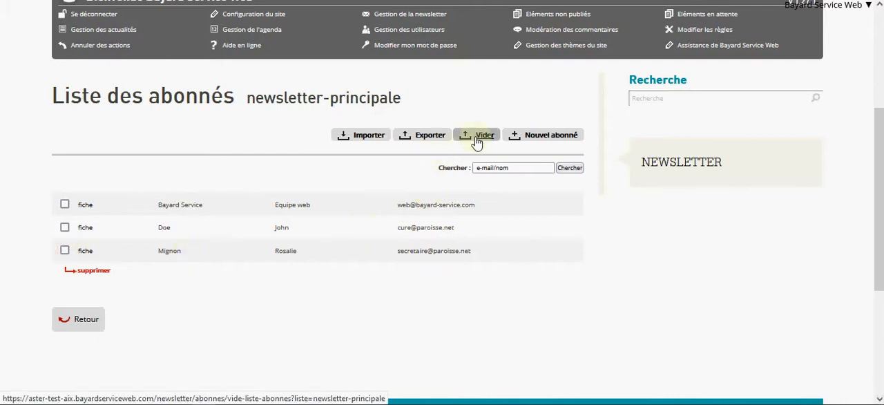
click(367, 138)
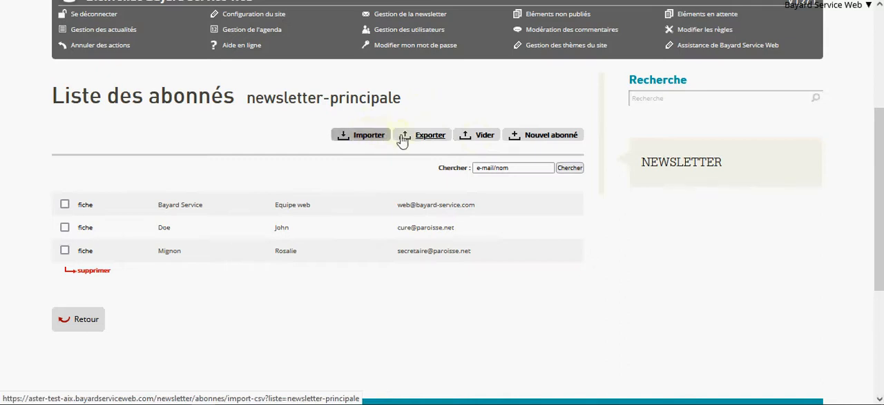
click(413, 138)
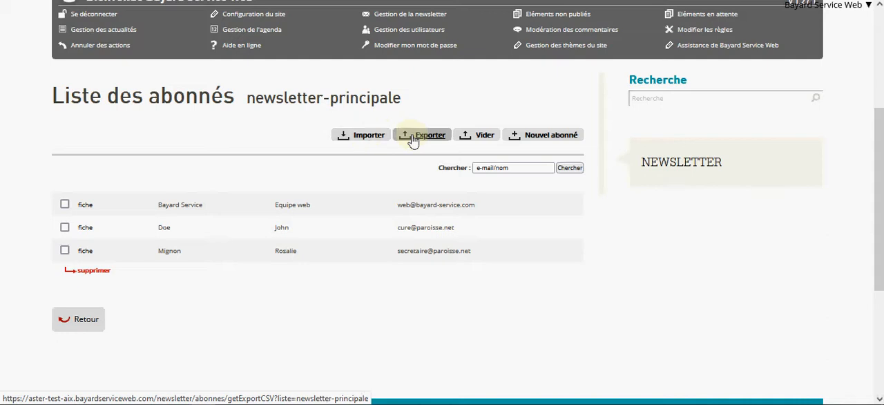
- Open the form for adding a new subscriber and examine its contact fields and newsletter choices
click(526, 138)
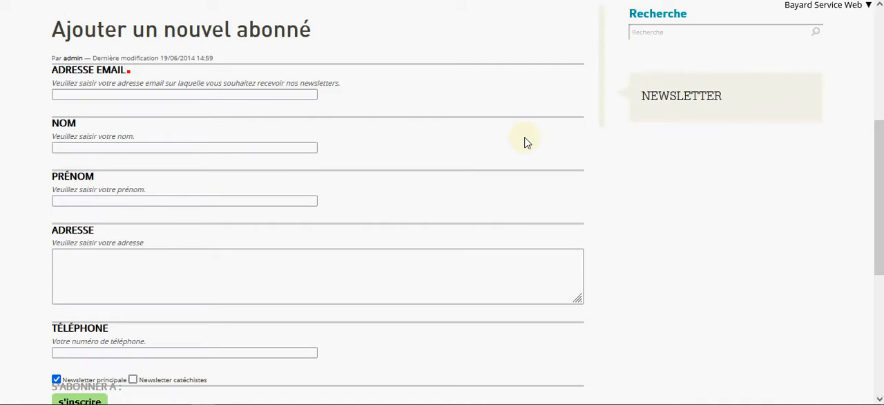
click(288, 93)
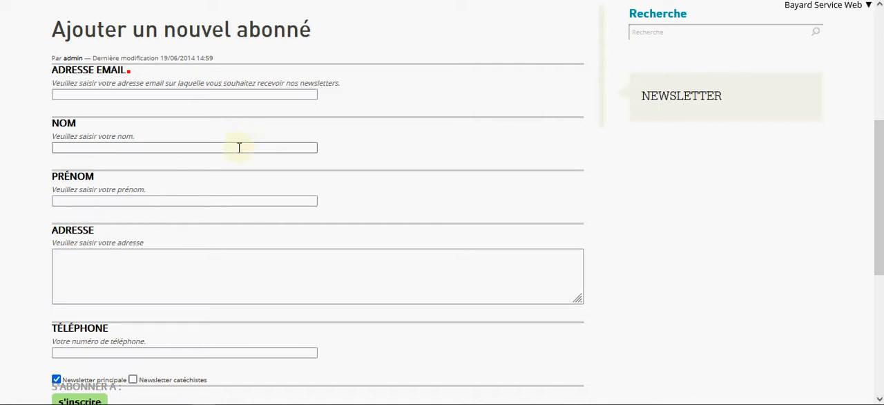
scroll(234, 202, down, 1)
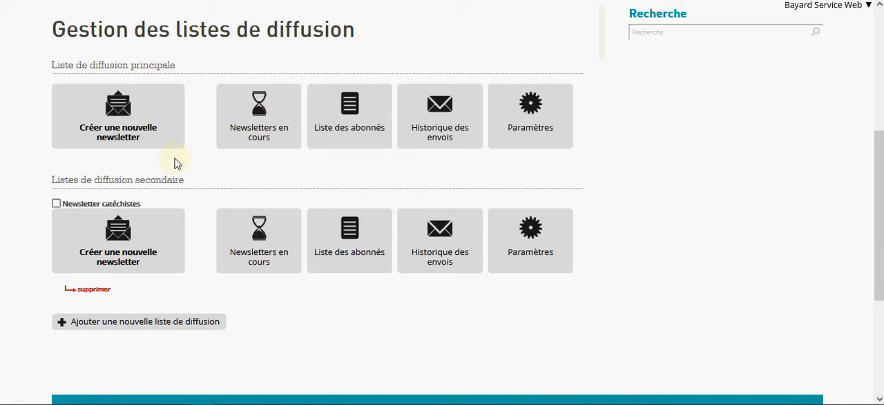
- Create a new newsletter for the main mailing list with the Modèle 1 presentation layout
click(131, 143)
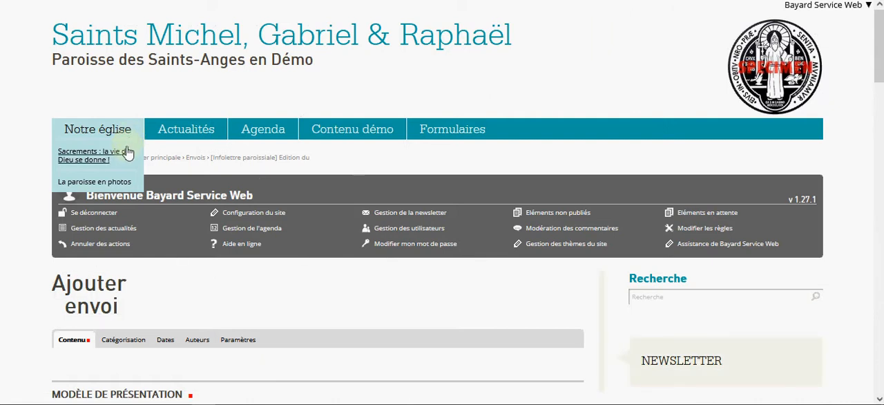
scroll(128, 148, down, 5)
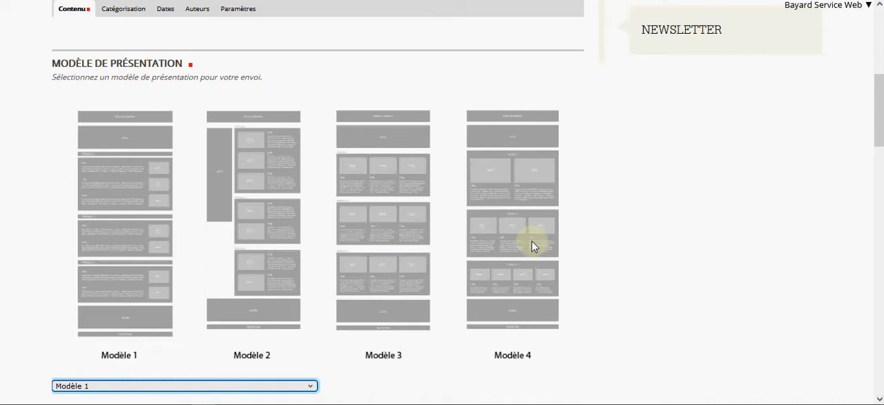
scroll(532, 247, down, 1)
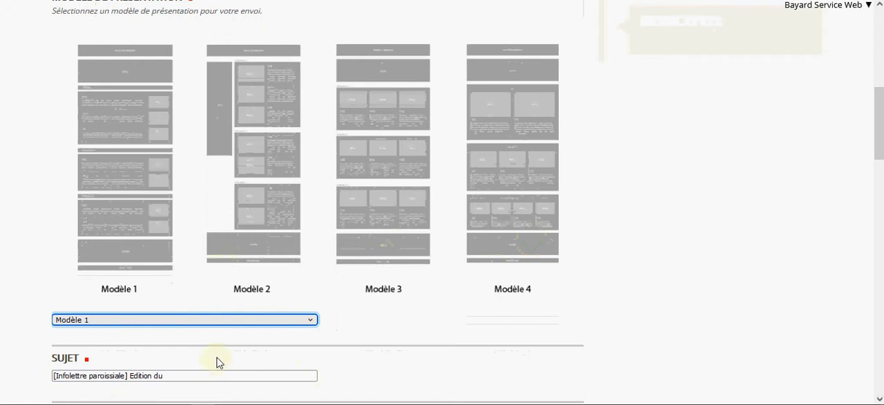
click(233, 320)
click(234, 324)
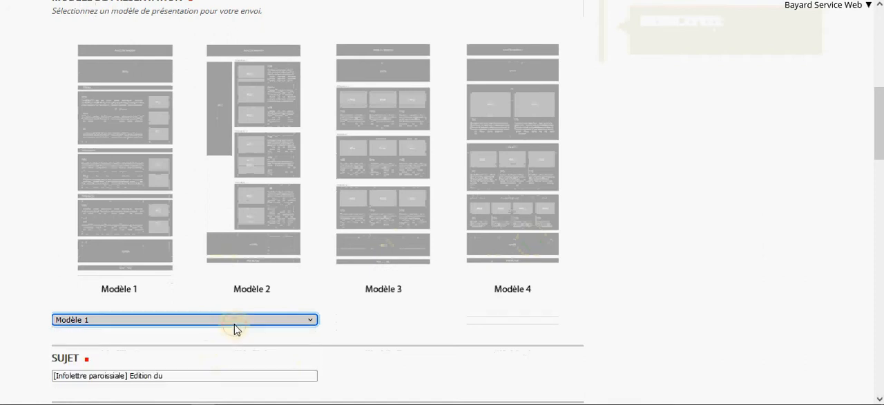
- Set the newsletter's subject to "[Infolettre paroissiale] Edition du 1er juin 2021"
scroll(233, 328, down, 3)
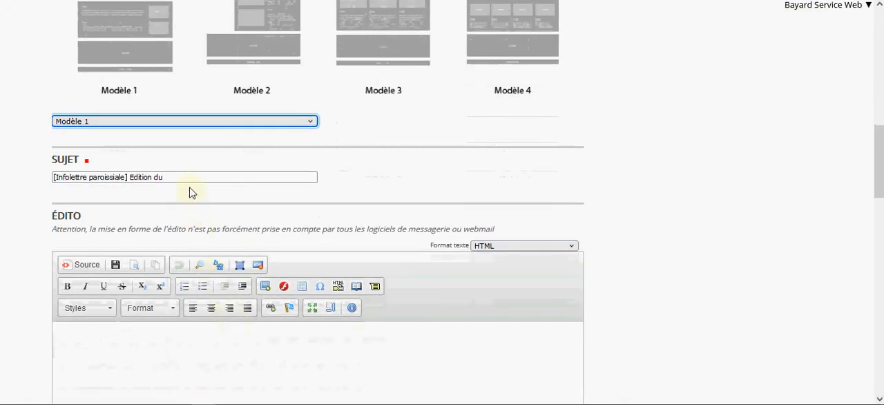
click(188, 179)
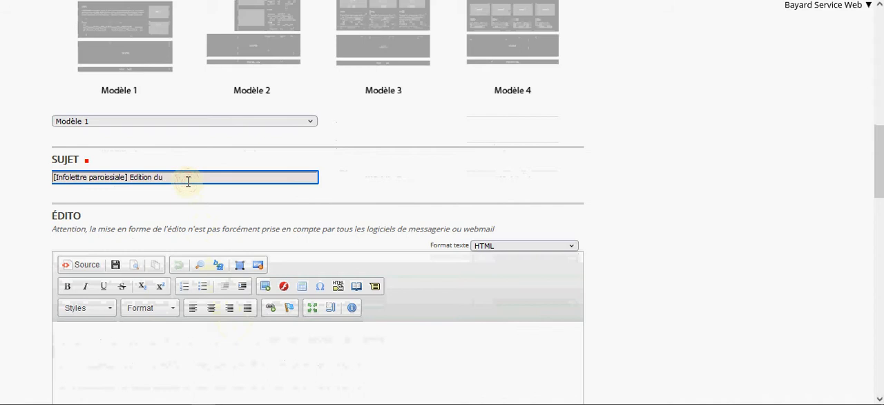
click(188, 180)
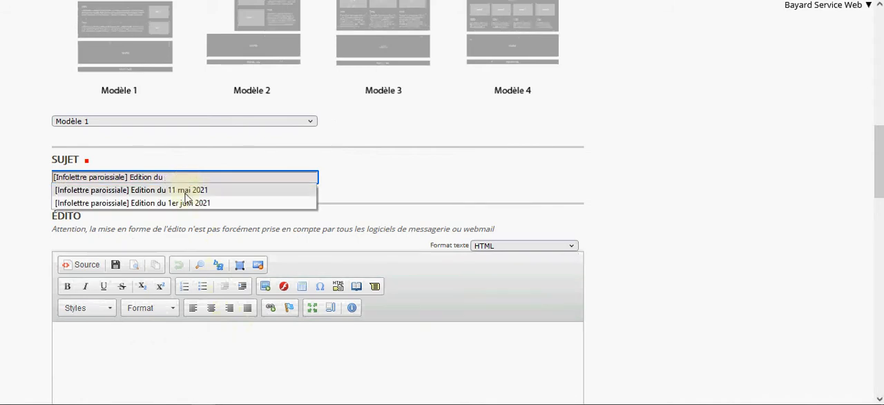
click(188, 203)
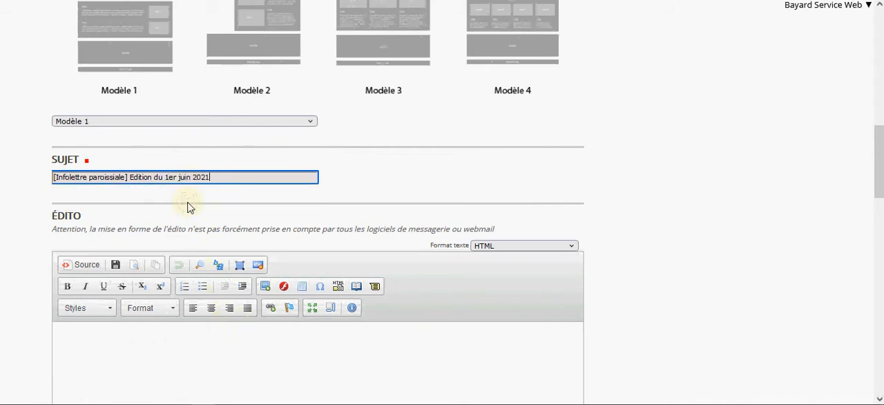
- Paste the two-paragraph Lorem ipsum text into the newsletter's editorial
scroll(188, 206, down, 3)
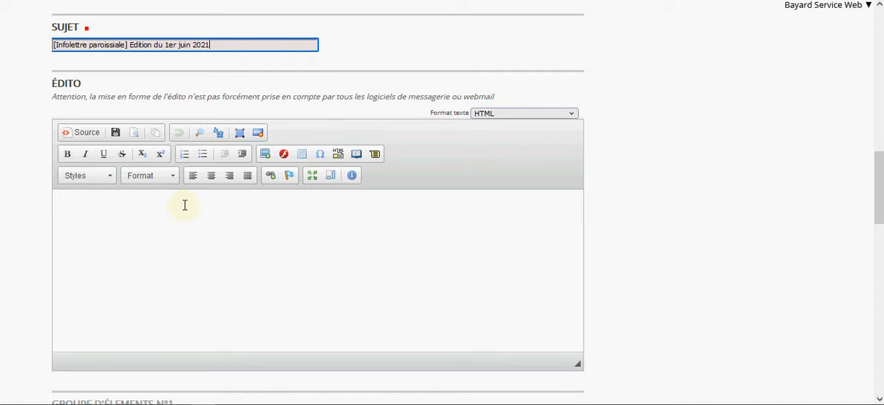
click(184, 205)
text(Lorem ipsum dolor sit amet, consectetur adipiscing elit. Quippe: habes enim a rhetoribus; Non igitur bene. Duo Reges: constructio interrete. Qui est in parvis malis. Claudii libidini, qui tum erat summo ne imperio, dederetur. Si verbum sequimur, primum longius verbum praepositum quam bonum. Inde igitur, inquit, ordiendum est. Sed ego in hoc resisto; Cur iustitia laudatur? Quae autem natura suae primae institutionis oblita est?)
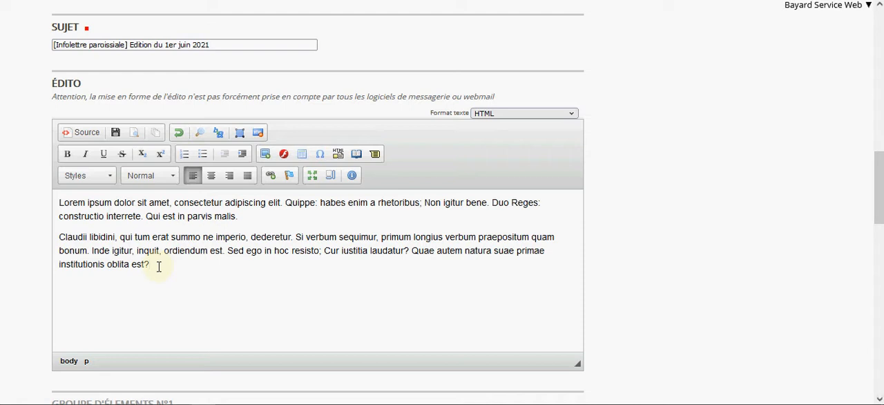
- Title the first group of elements "Nos actualités"
scroll(157, 268, down, 5)
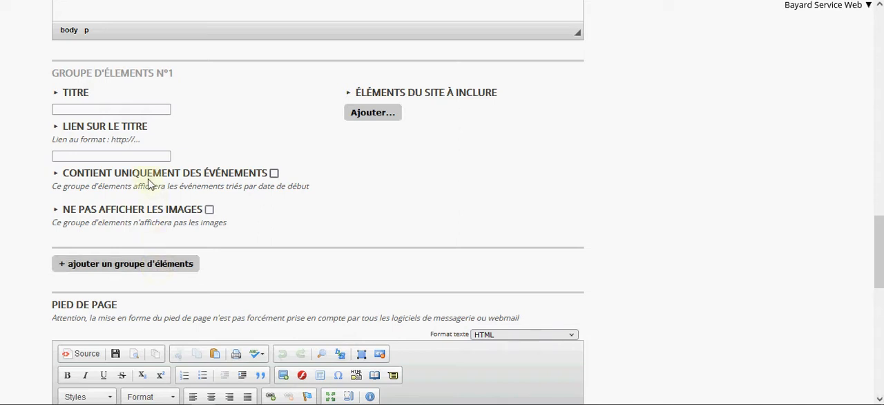
click(123, 108)
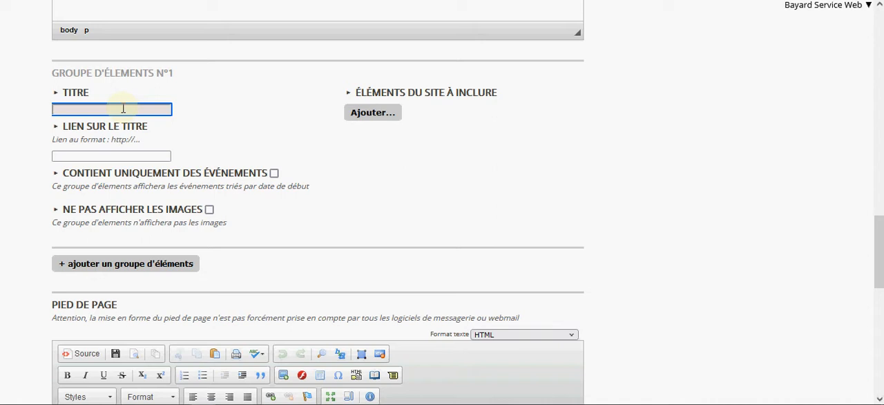
text(Nos)
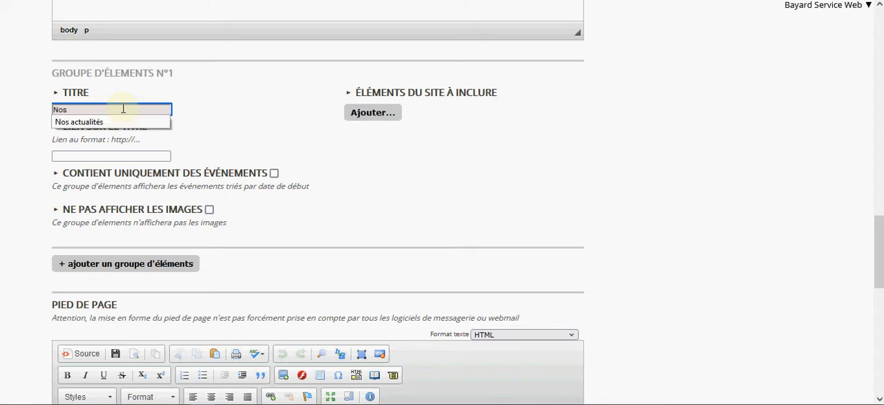
scroll(123, 108, up, 2)
click(104, 175)
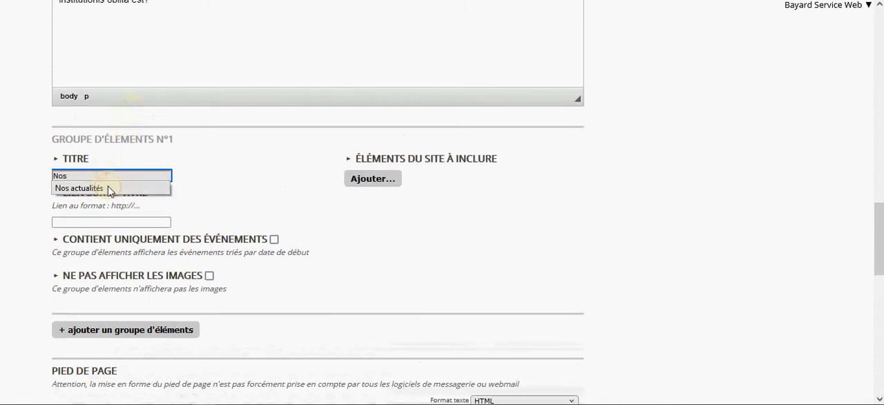
click(108, 187)
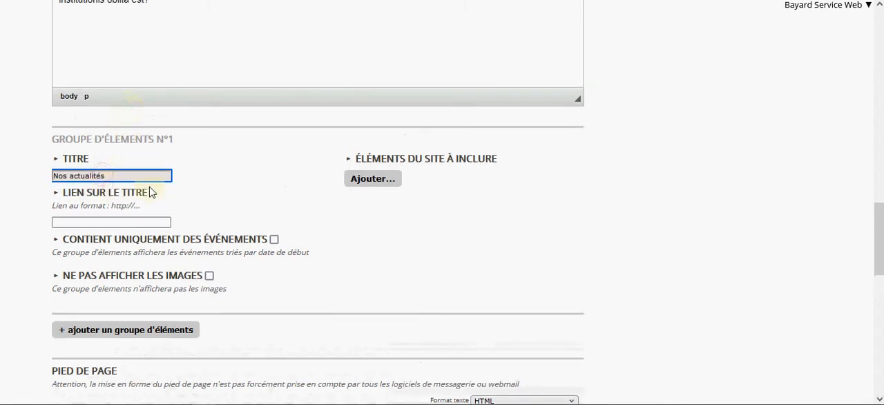
- Include the 15 août video, Fête paroissiale photos and Conférence items from Actualités in the first group, and move the Conférence to first place
click(371, 181)
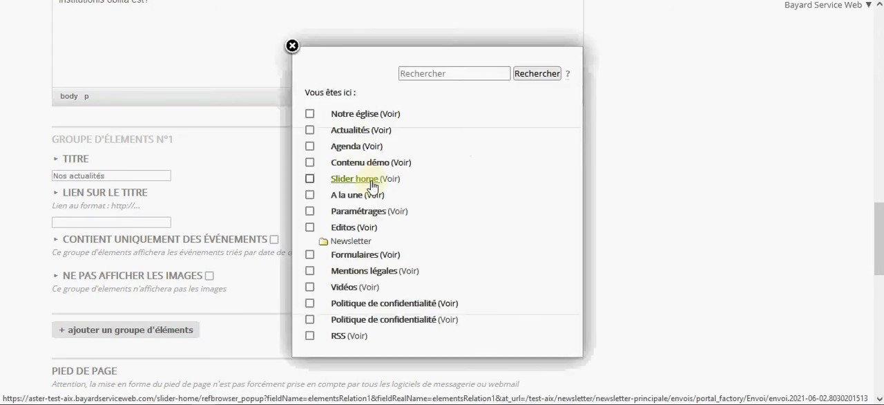
click(349, 130)
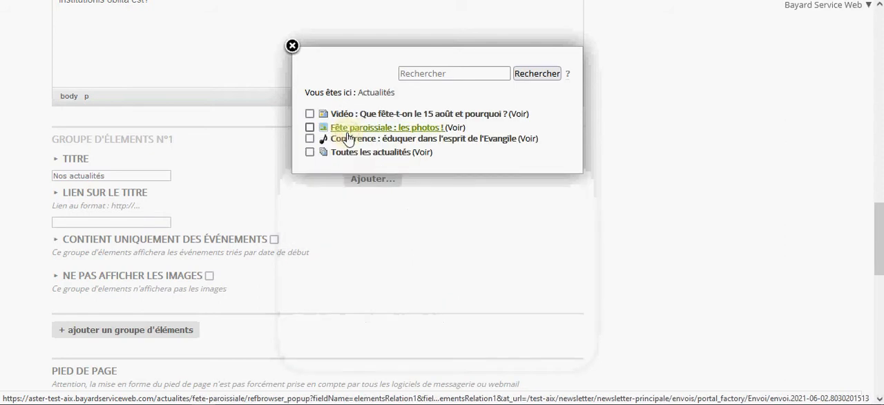
click(309, 114)
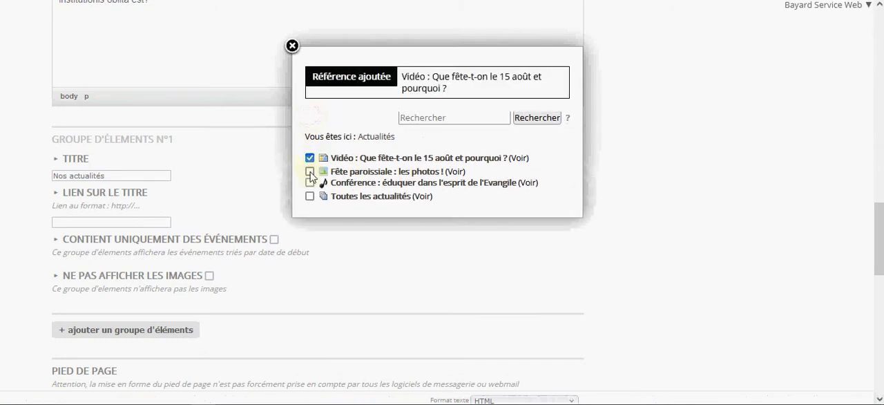
click(310, 173)
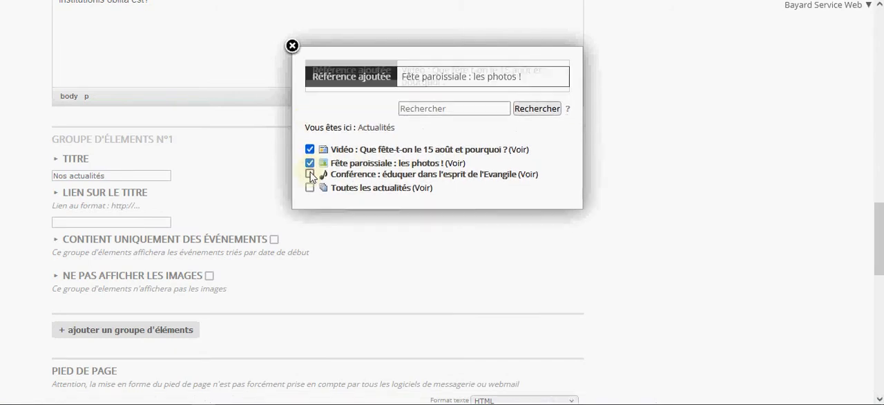
click(309, 172)
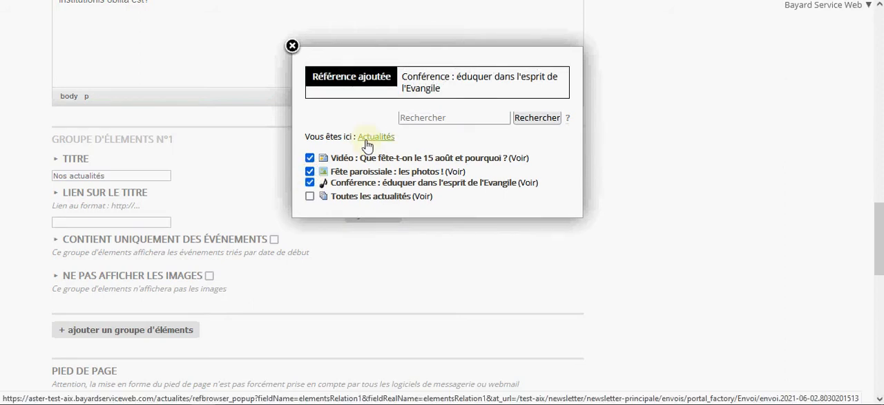
click(292, 46)
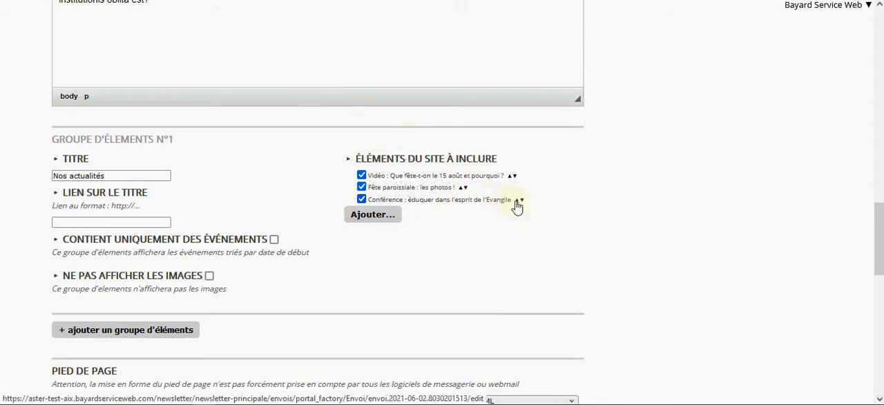
click(515, 200)
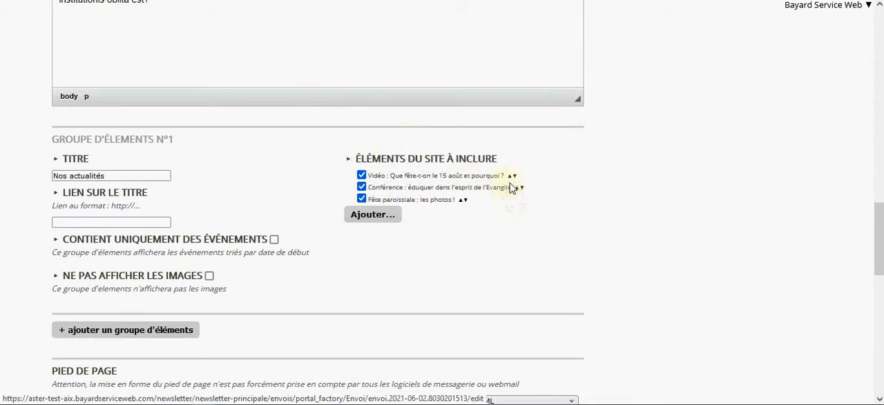
click(517, 187)
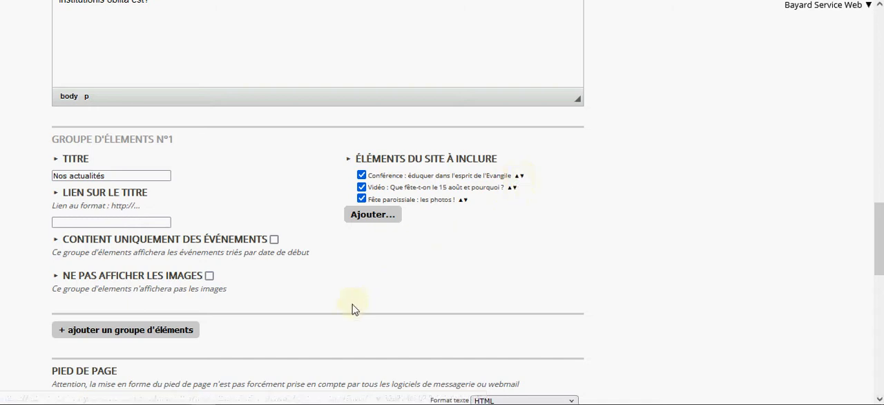
- Add a second group of elements to the newsletter and title it "Agenda"
click(159, 331)
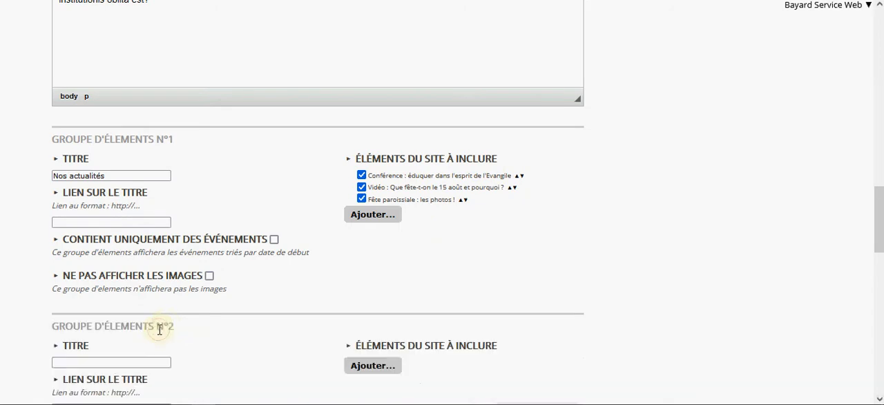
scroll(162, 325, down, 3)
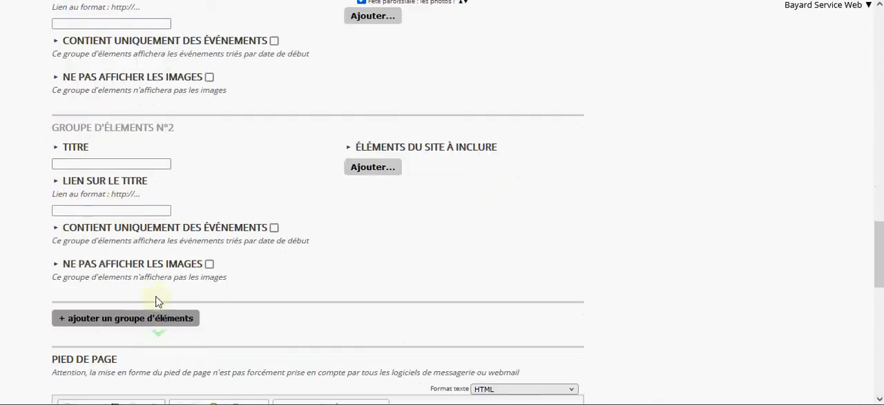
click(87, 161)
text(A)
click(86, 172)
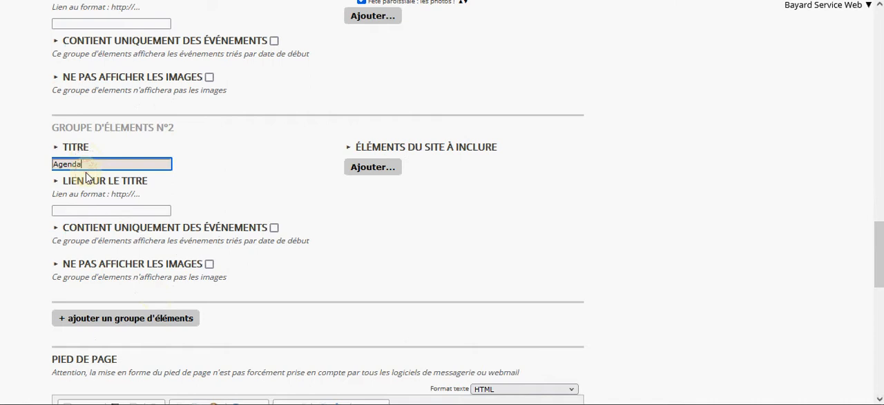
- Include Mission paroissiale de novembre, Baptême des catéchumènes and Tournoi de foot paroissial in the Agenda group, and mark it as containing only events
click(394, 176)
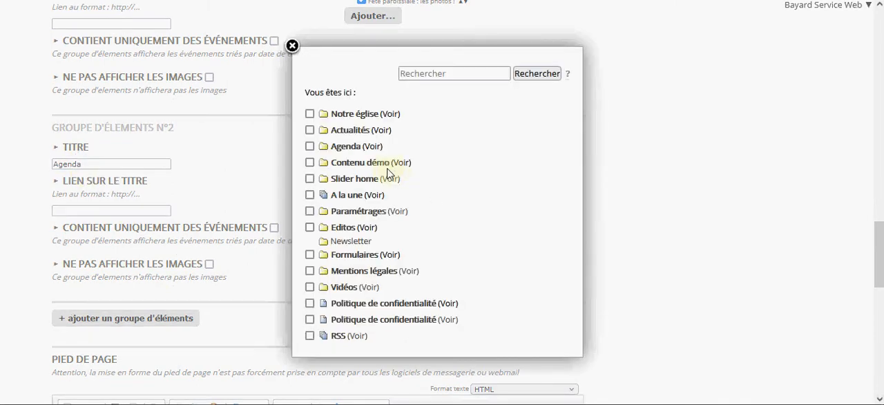
click(357, 152)
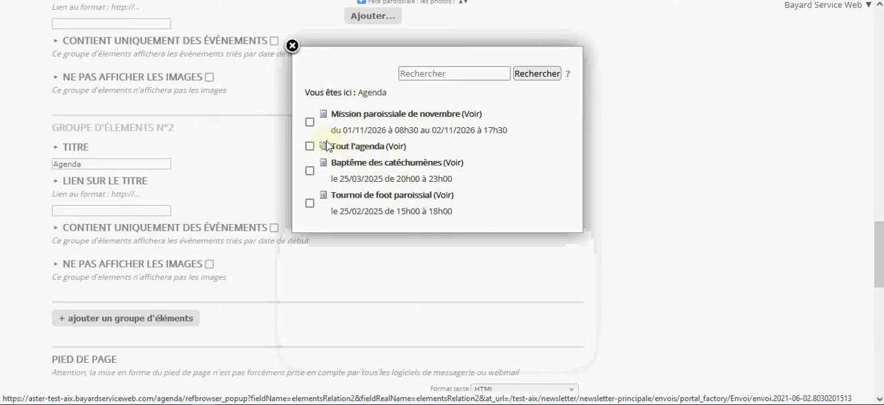
click(309, 122)
click(309, 170)
click(310, 203)
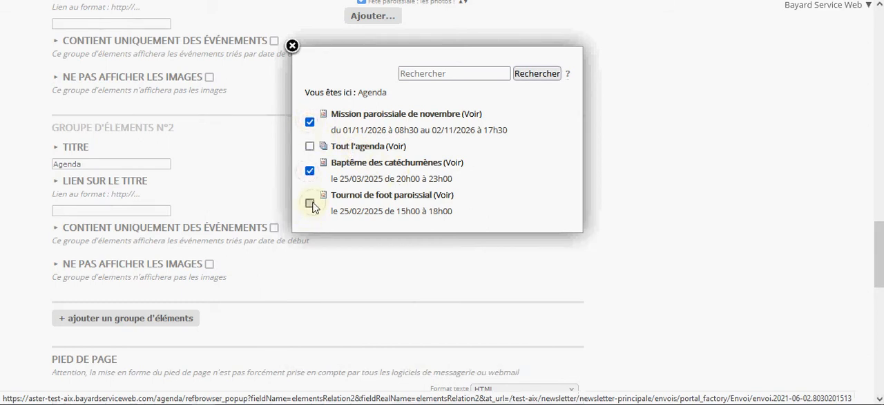
click(293, 47)
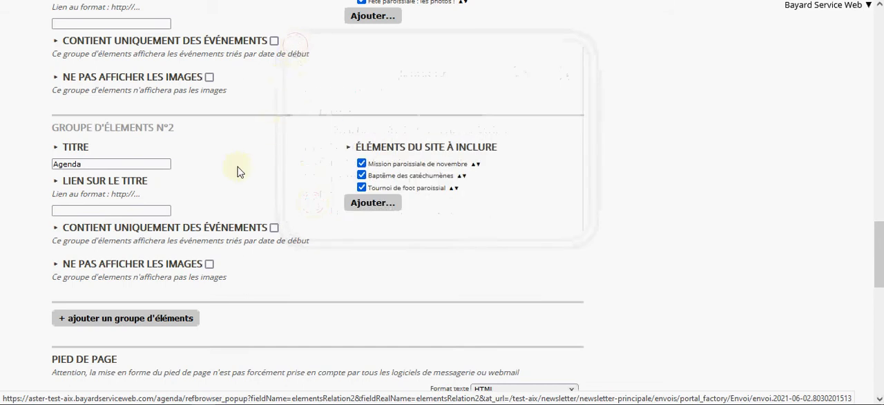
click(274, 228)
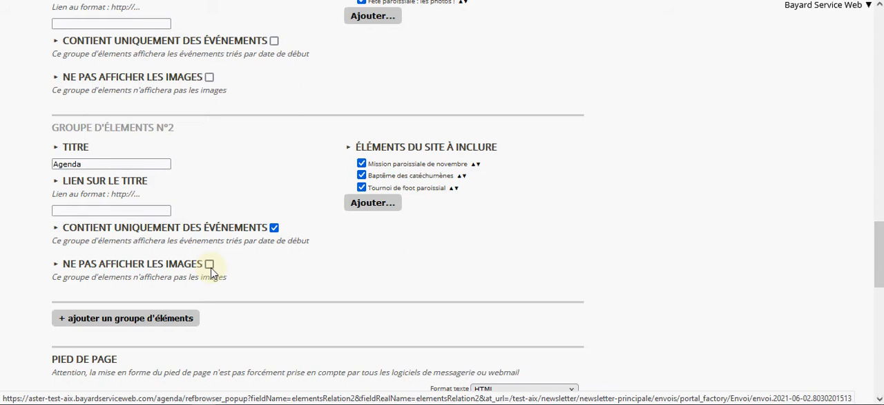
- Add a third group of elements to the newsletter and title it "Nous connaître"
click(177, 320)
scroll(176, 323, down, 2)
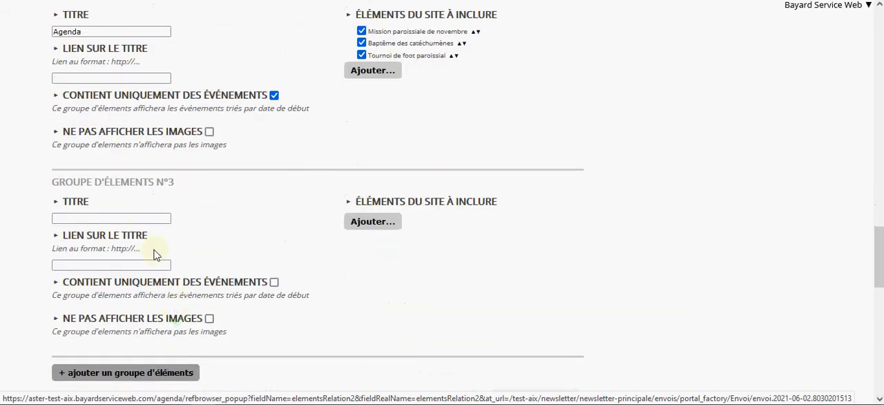
click(143, 218)
text(No)
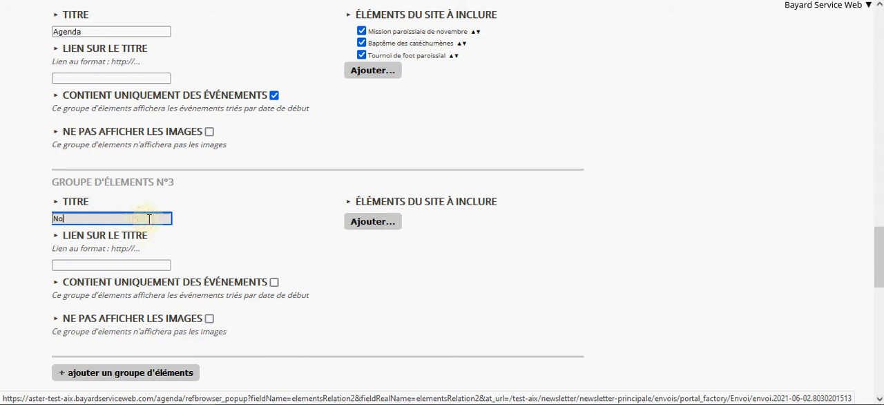
text(us connai)
text(tre)
- Include "Sacrements : la vie de Dieu se donne !", "La paroisse en photos" and "Bulletin d'inscription" from Notre église in the third group
click(371, 221)
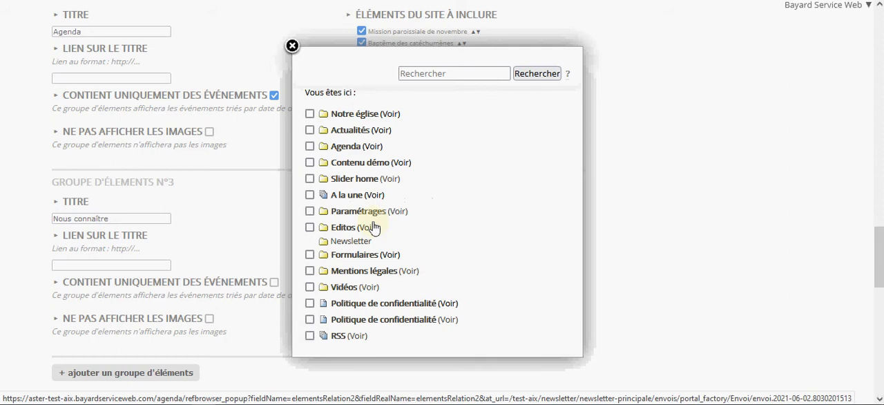
click(355, 114)
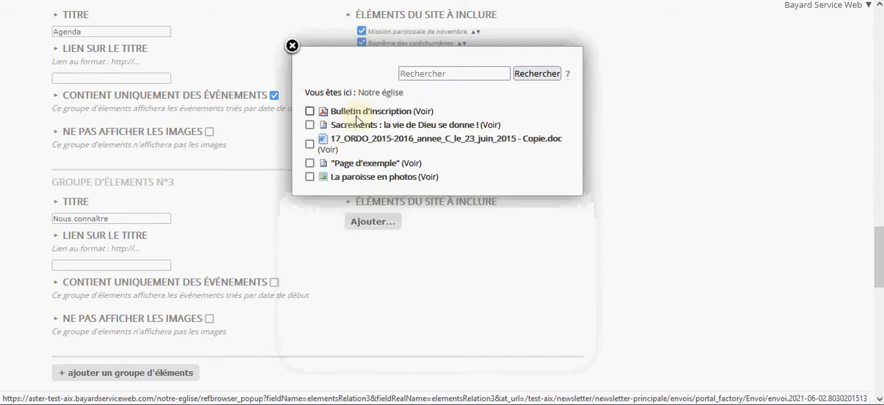
click(309, 125)
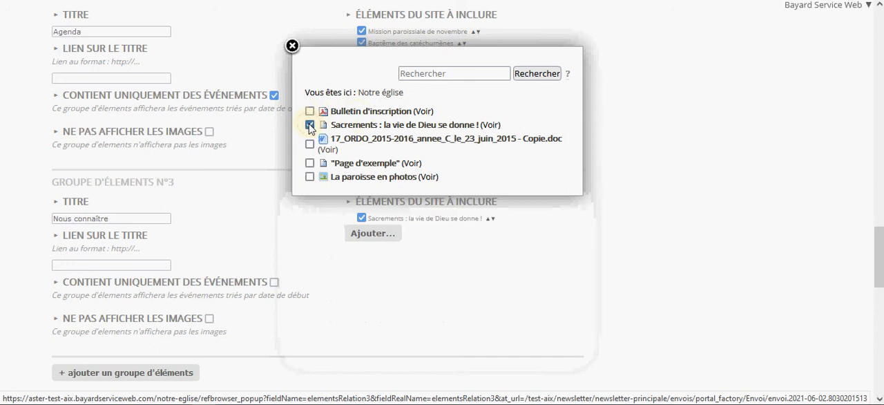
click(309, 176)
click(310, 111)
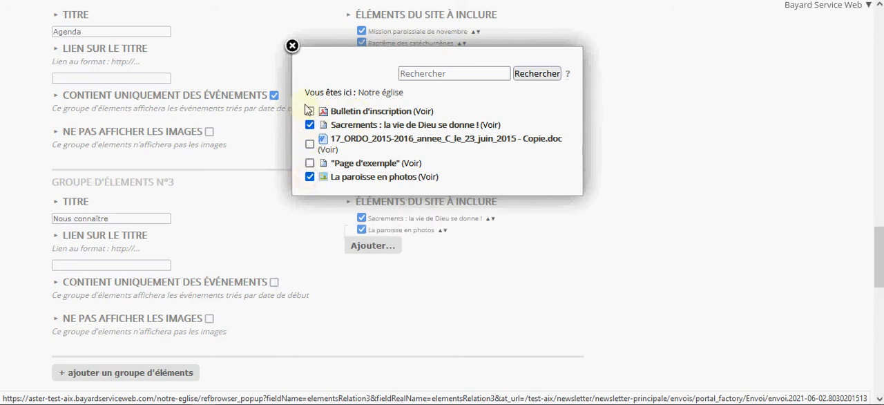
click(310, 144)
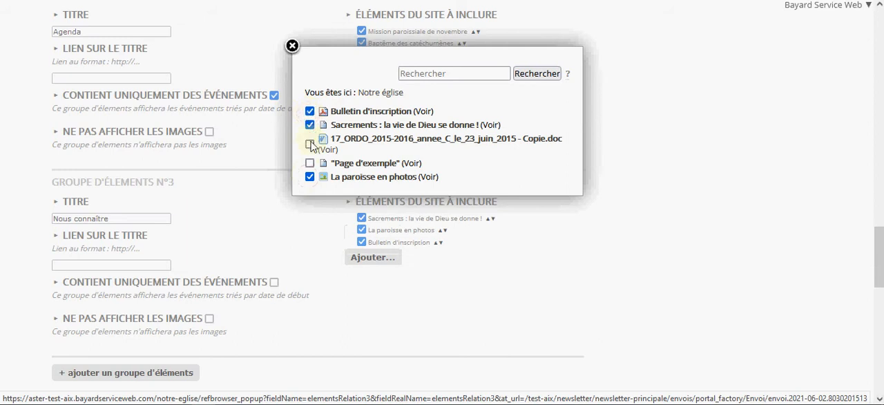
click(247, 168)
scroll(246, 168, down, 3)
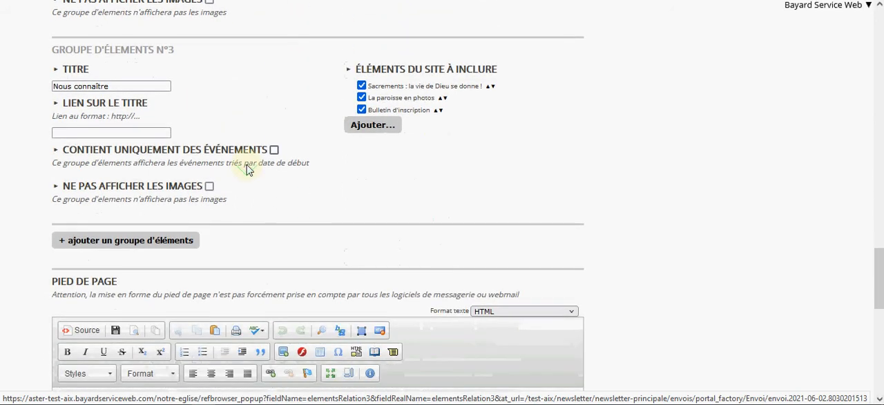
- Fill the footer with the placeholder paragraph from "Lorem ipsum dolor sit amet" to "qui tum erat summo ne imperio," and save the newsletter
scroll(249, 169, down, 2)
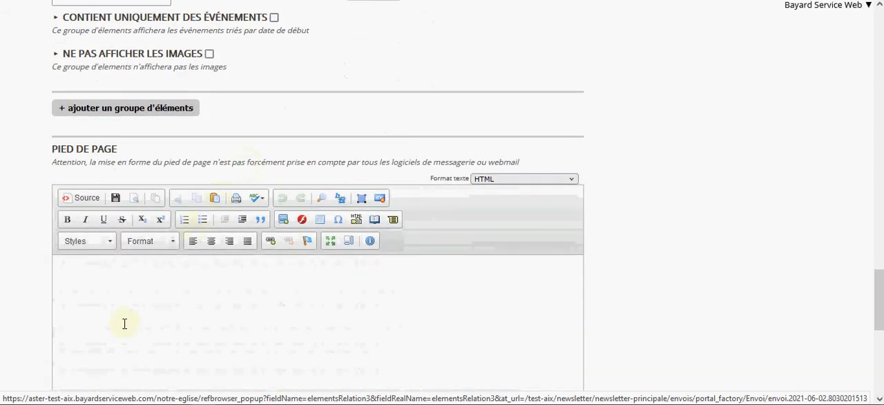
scroll(125, 323, down, 1)
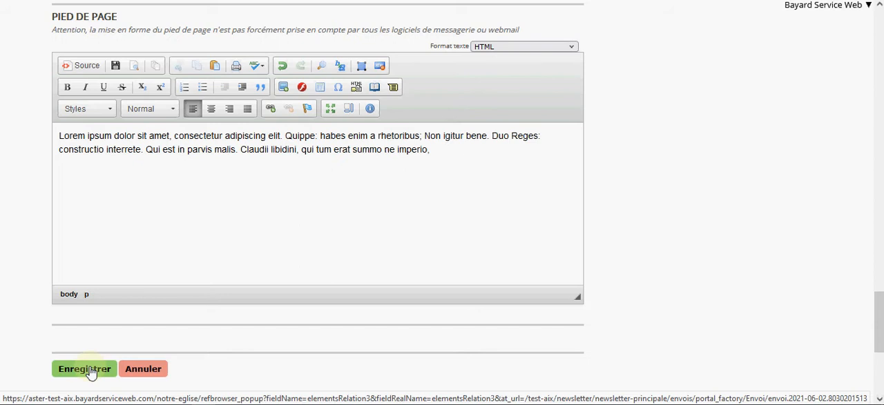
click(84, 369)
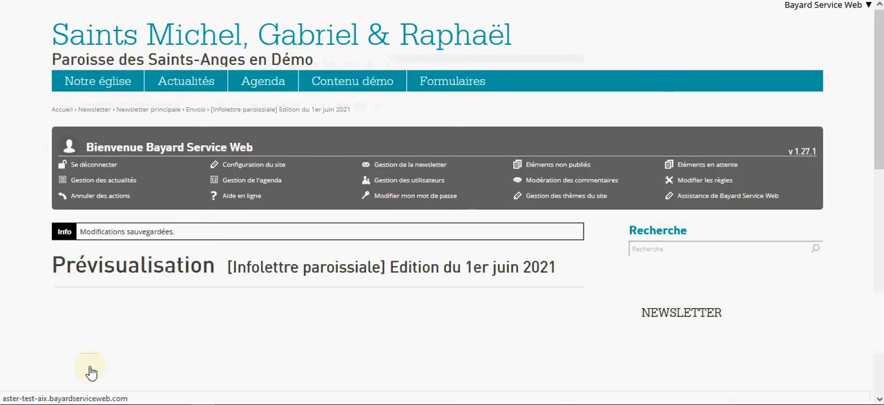
- Examine the newsletter preview from the editorial through the three groups to the footer, both embedded and in full page
scroll(91, 373, down, 3)
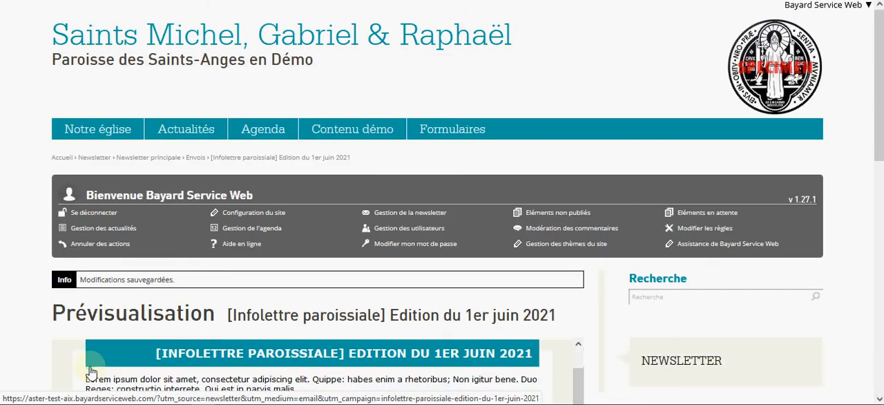
scroll(286, 352, down, 5)
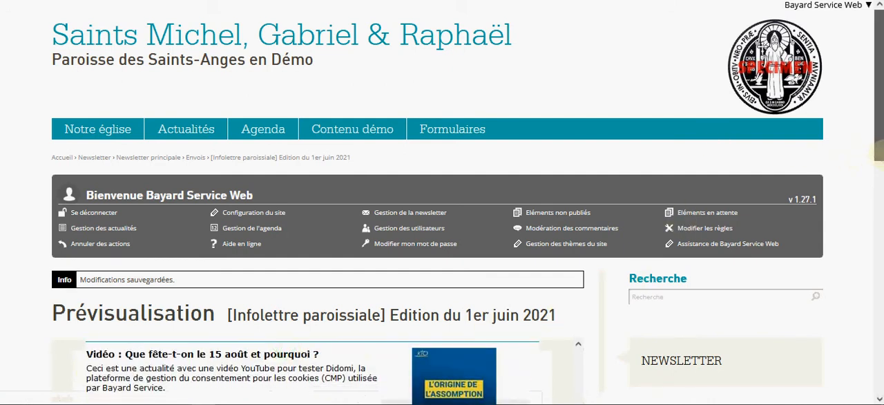
drag(878, 160, 882, 266)
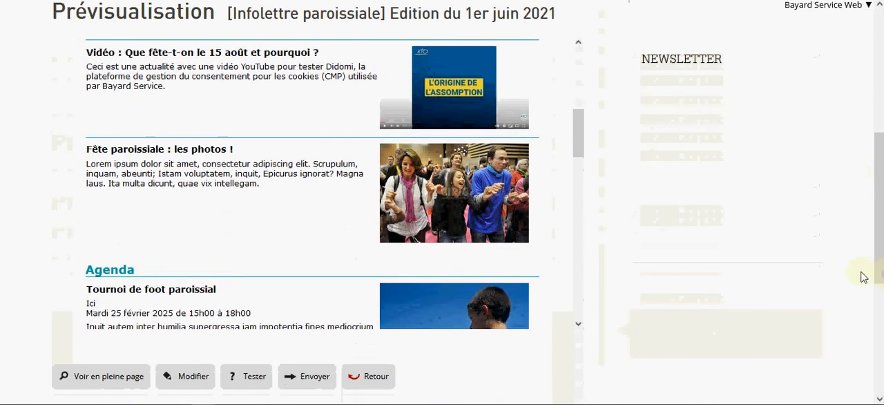
drag(578, 143, 604, 306)
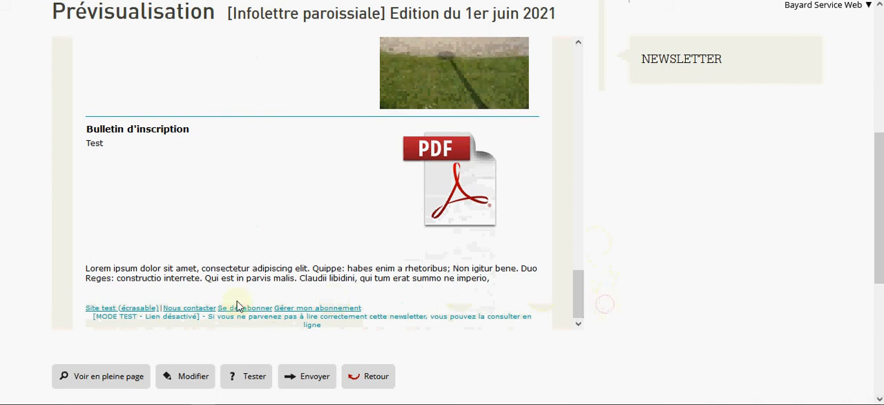
click(96, 377)
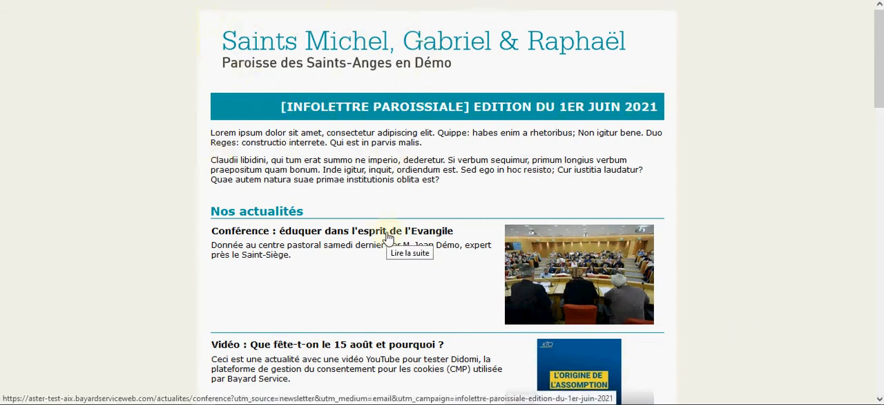
scroll(387, 238, down, 3)
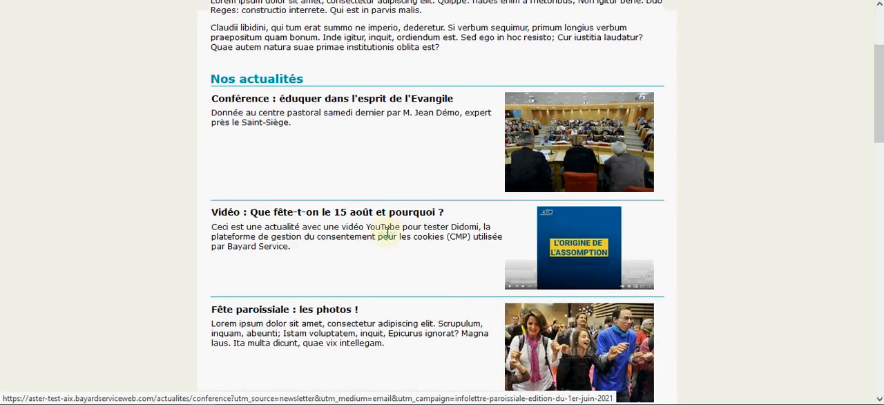
scroll(387, 232, down, 5)
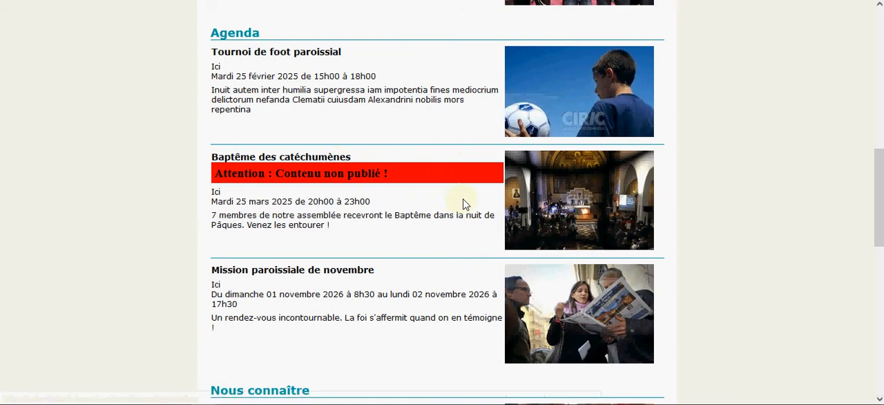
scroll(463, 204, down, 5)
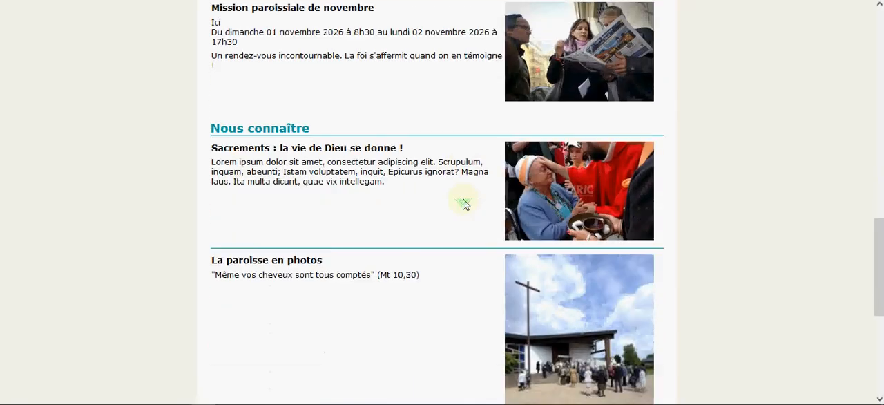
scroll(463, 204, down, 1)
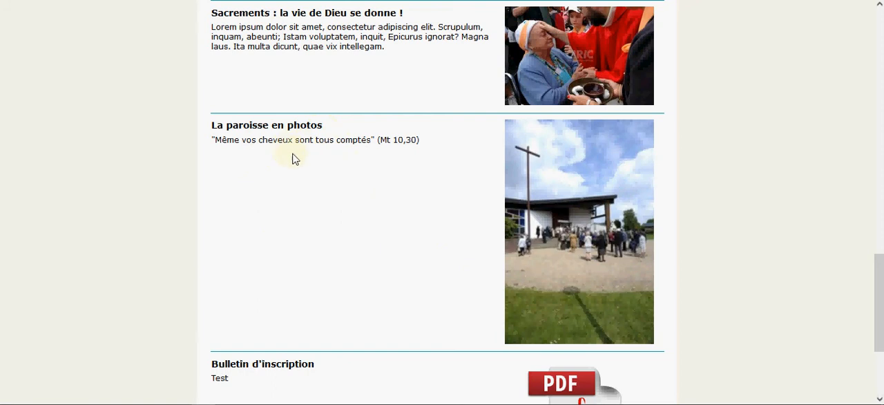
scroll(299, 159, down, 3)
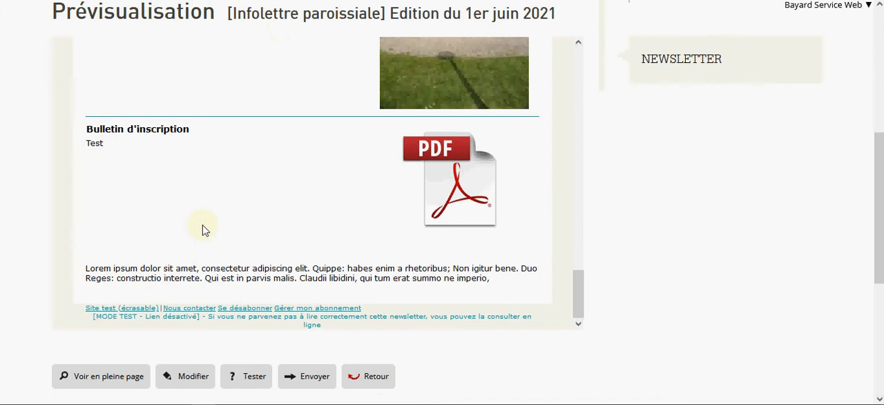
- Reopen the newsletter for editing and set its presentation model to Modèle 2
click(193, 378)
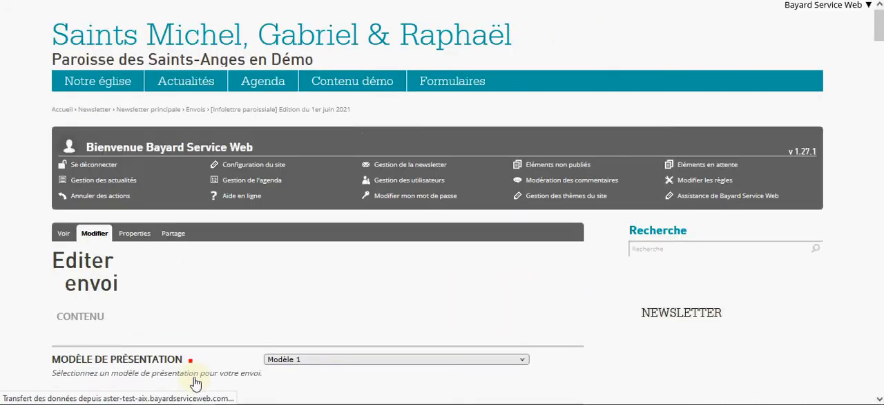
scroll(221, 354, down, 5)
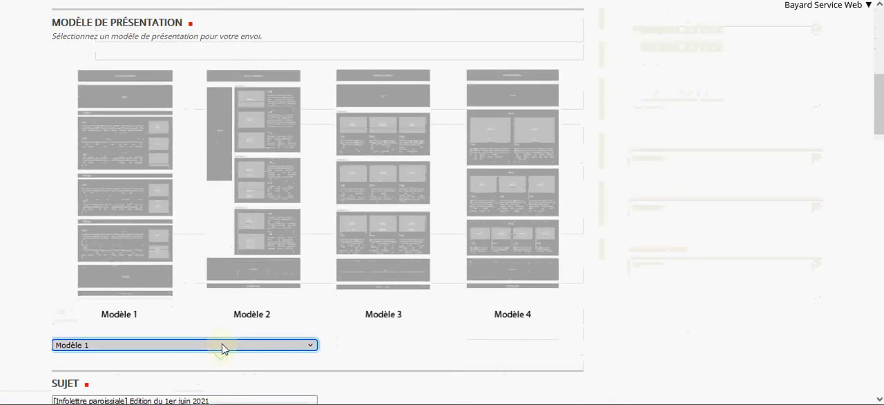
click(222, 345)
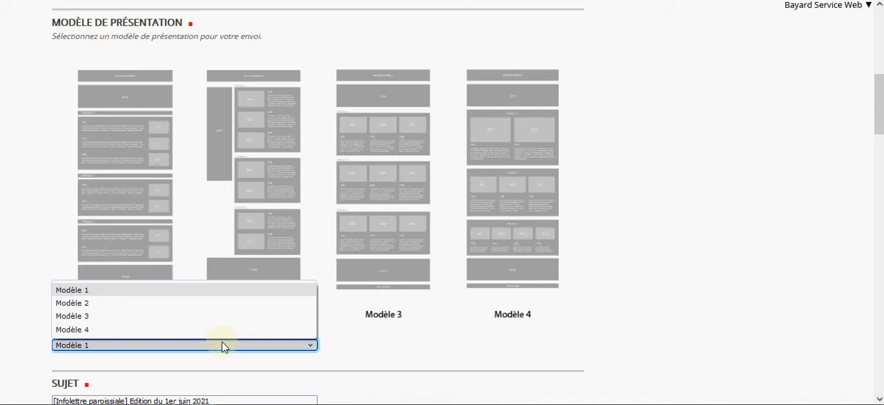
click(220, 312)
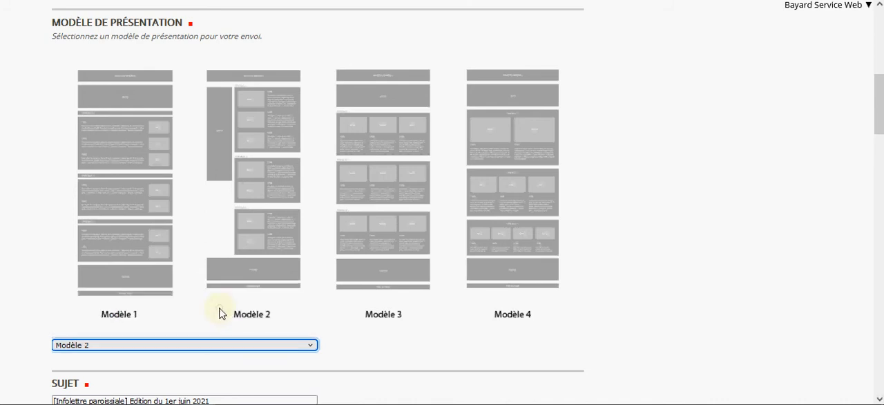
- Exclude Baptême des catéchumènes from the elements of the Agenda group
scroll(221, 313, down, 5)
scroll(221, 312, down, 6)
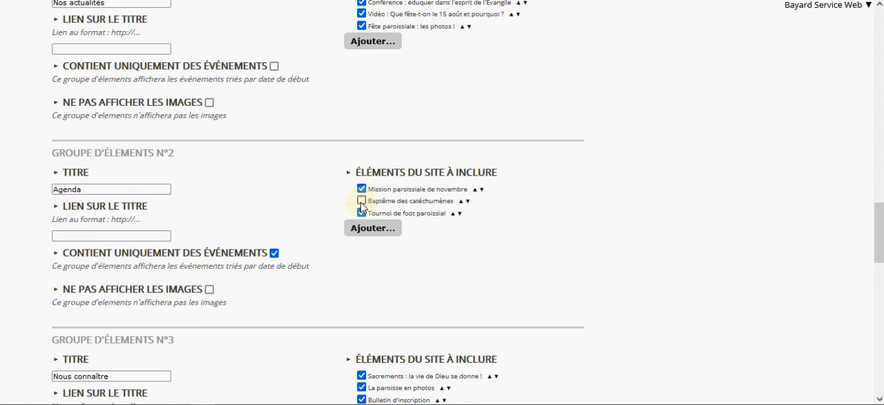
click(361, 201)
- Hide the images of the "Nous connaître" group and save the newsletter
scroll(89, 237, down, 1)
scroll(89, 239, down, 3)
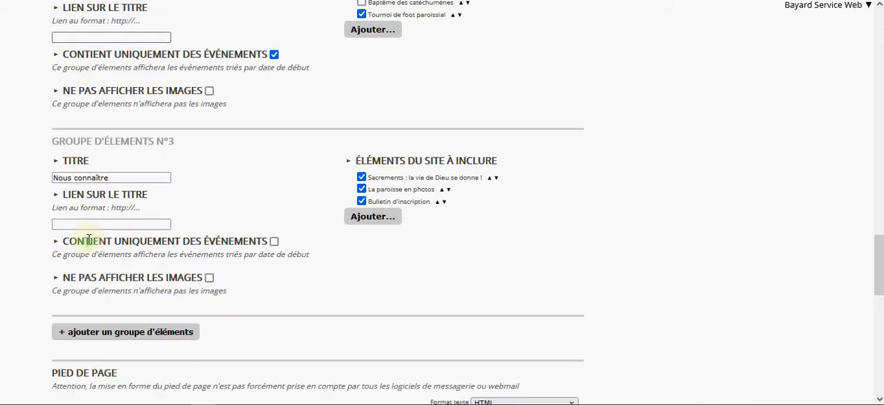
click(209, 277)
scroll(247, 286, down, 7)
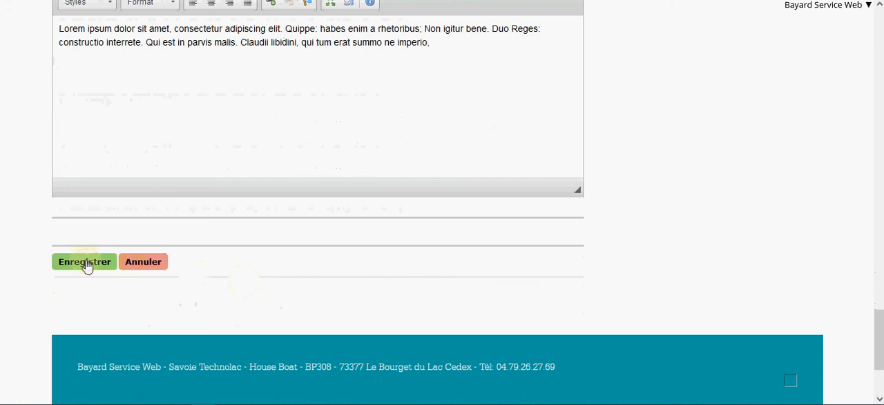
click(85, 263)
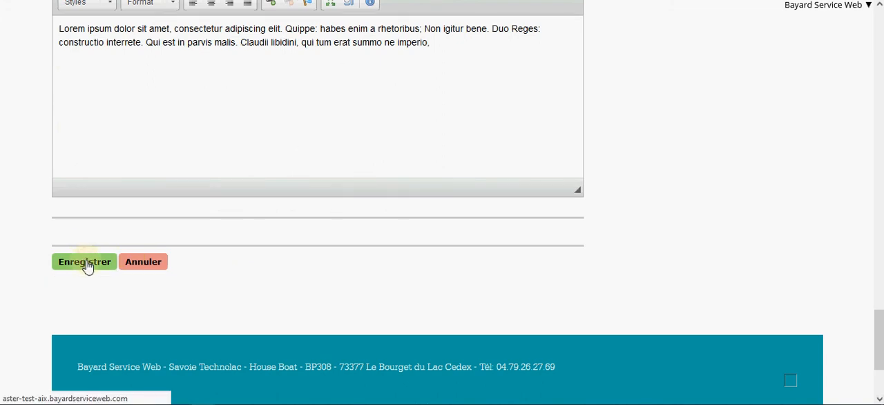
click(87, 266)
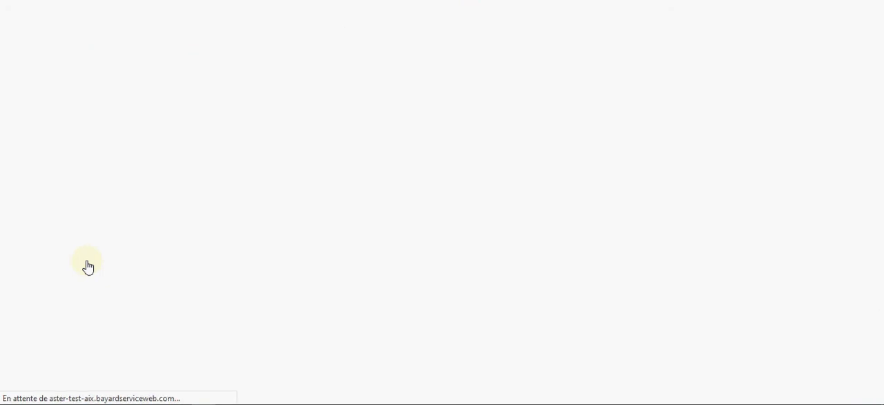
- Check the revised newsletter's Modèle 2 layout down to the footer in the embedded preview and in full page
scroll(94, 261, down, 3)
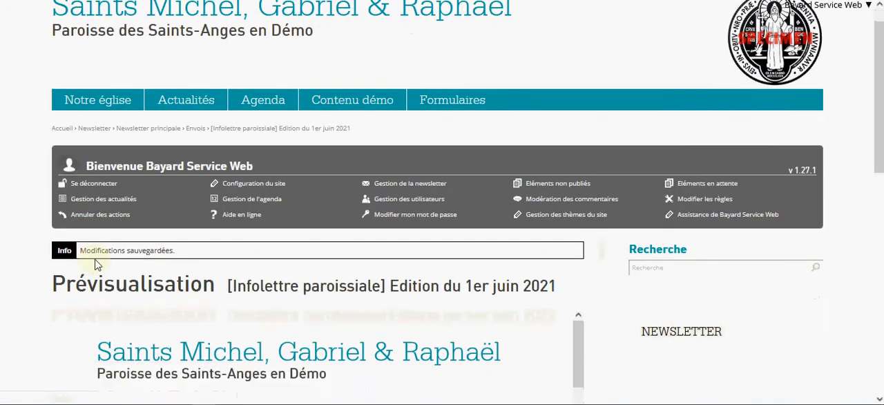
scroll(96, 264, down, 2)
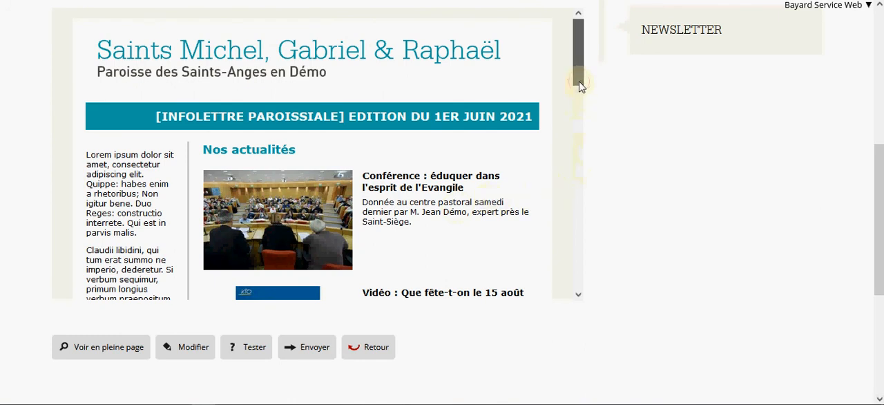
drag(578, 83, 616, 284)
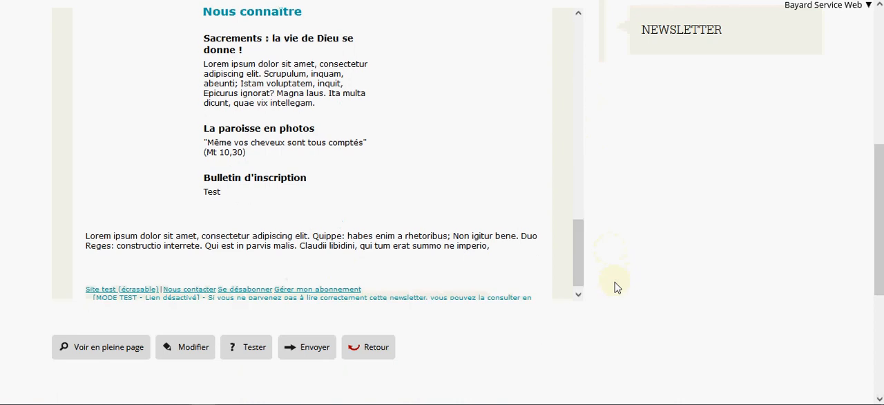
click(108, 353)
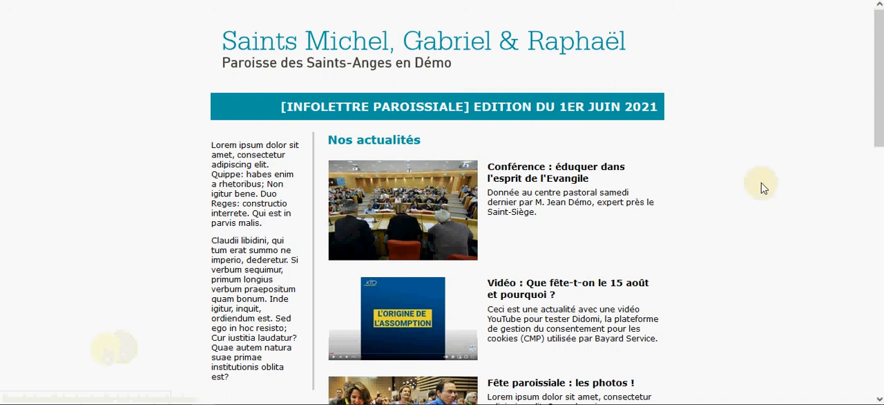
drag(879, 128, 879, 365)
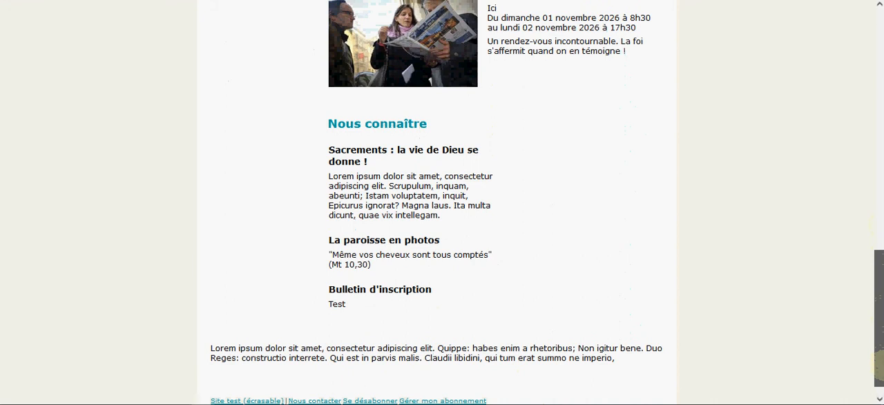
drag(879, 364, 878, 84)
click(288, 1)
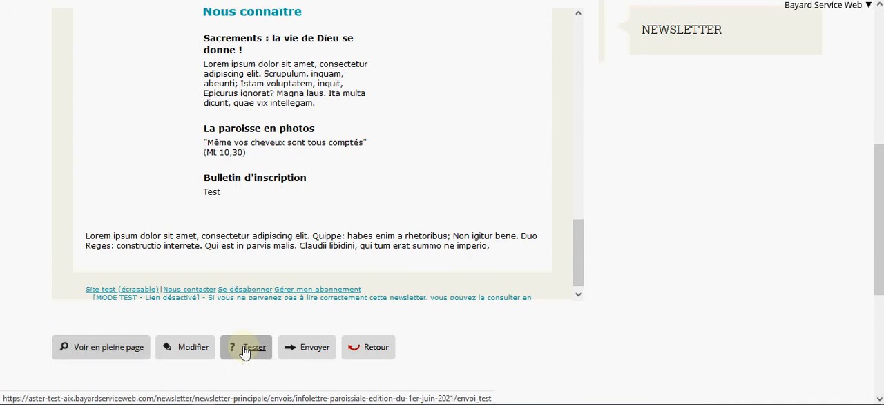
- Send a test of the newsletter to the listed test recipient
click(245, 349)
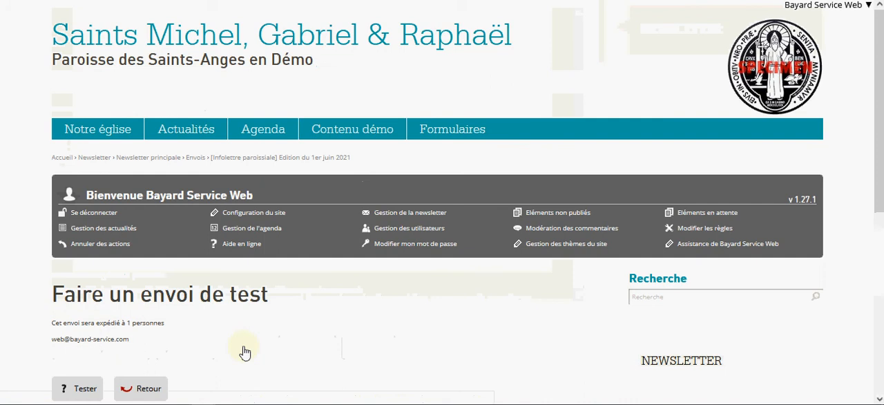
scroll(246, 351, down, 1)
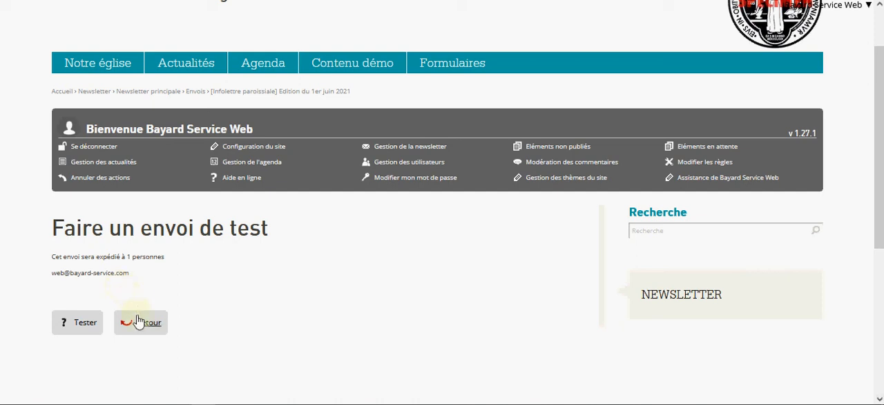
click(83, 333)
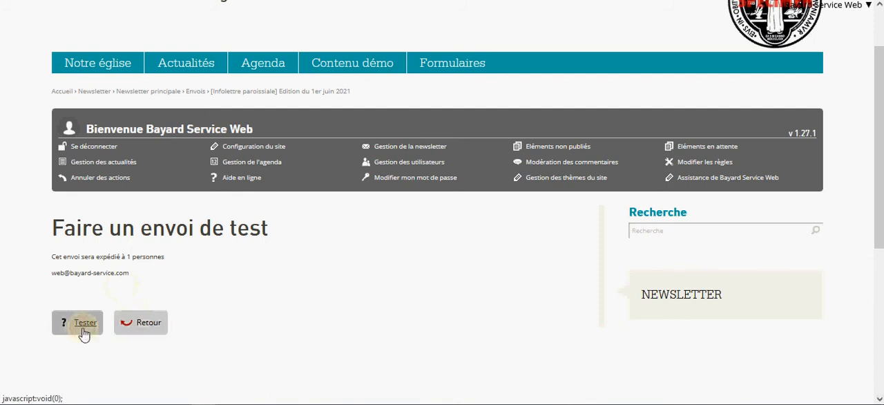
- Send the [Infolettre paroissiale] Edition du 1er juin 2021 newsletter from the main mailing list's newsletters in progress to its subscribers
scroll(143, 330, down, 1)
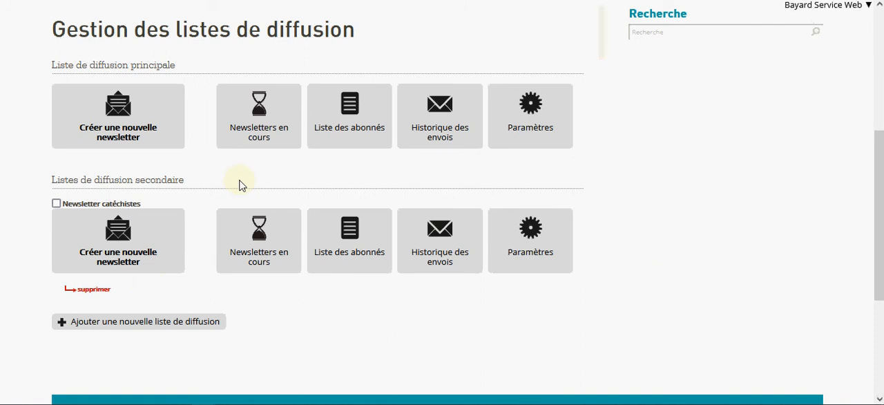
click(269, 139)
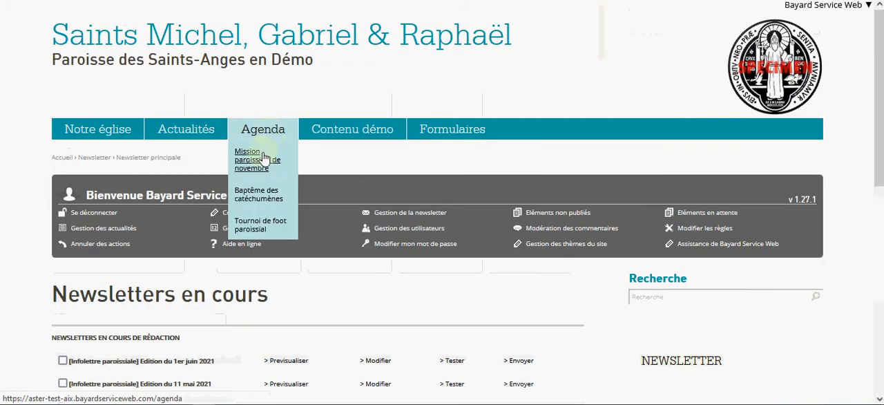
scroll(269, 187, down, 2)
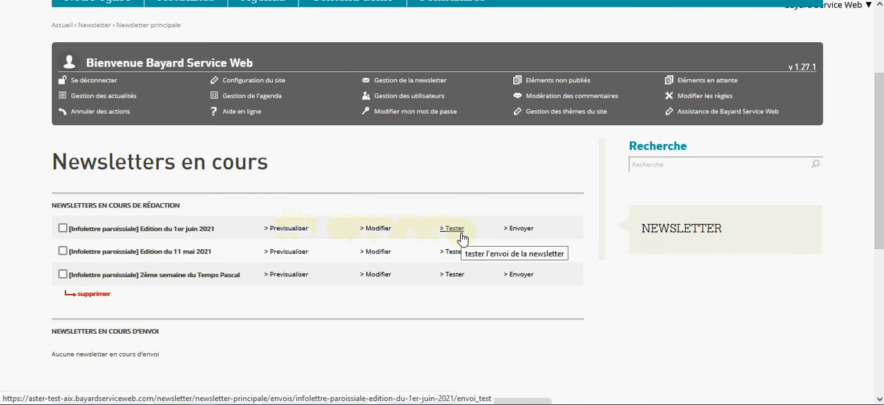
click(516, 233)
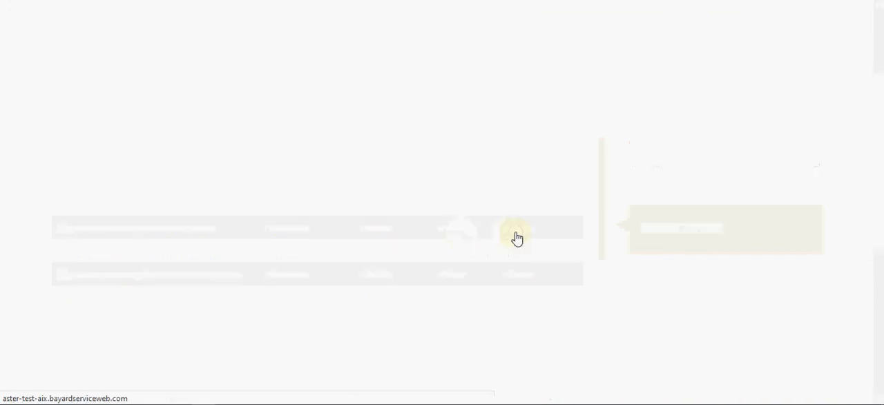
scroll(429, 254, down, 2)
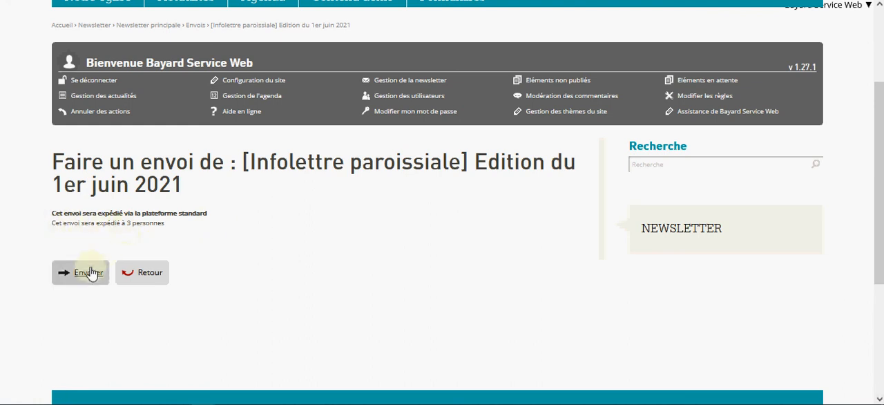
click(90, 273)
scroll(92, 275, up, 2)
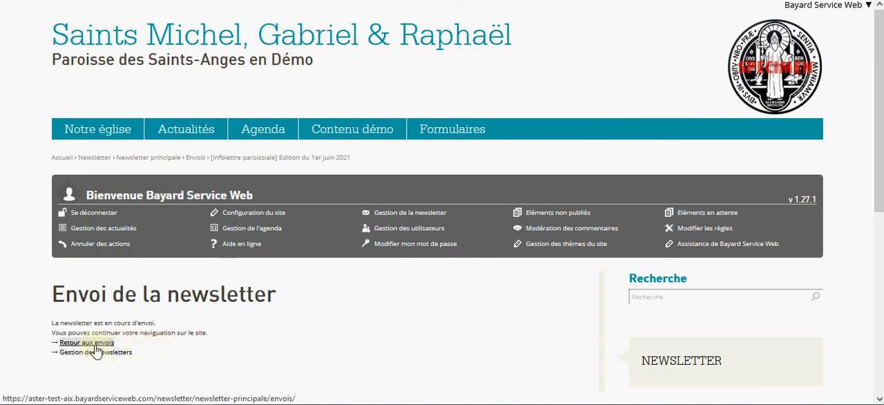
- Review the sent Edition du 1er juin 2021 newsletter down to its footer from the main newsletter's list of sends
click(95, 343)
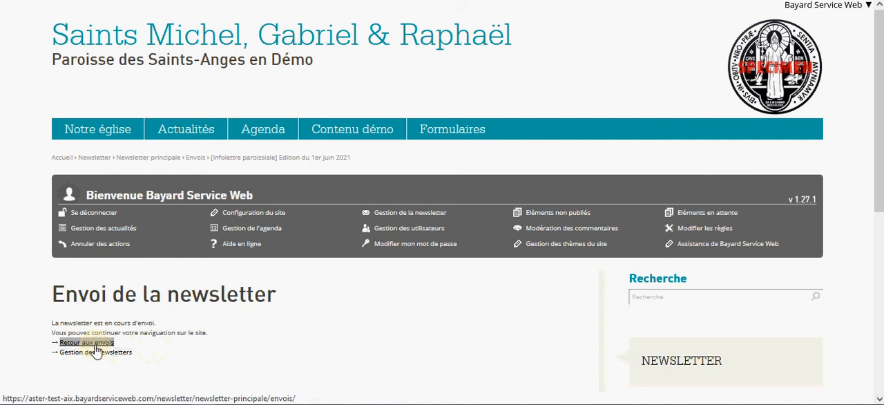
scroll(95, 350, down, 1)
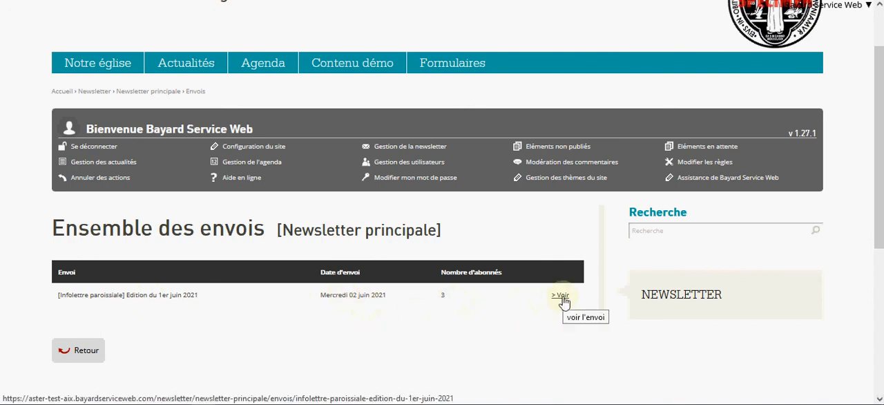
click(560, 296)
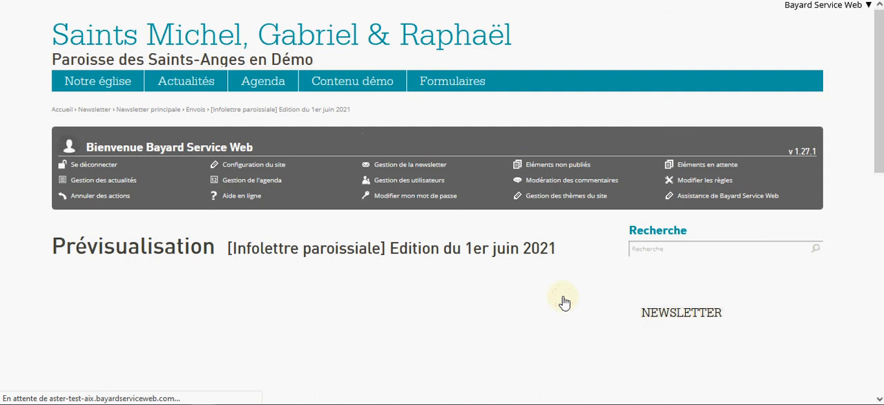
scroll(562, 301, down, 3)
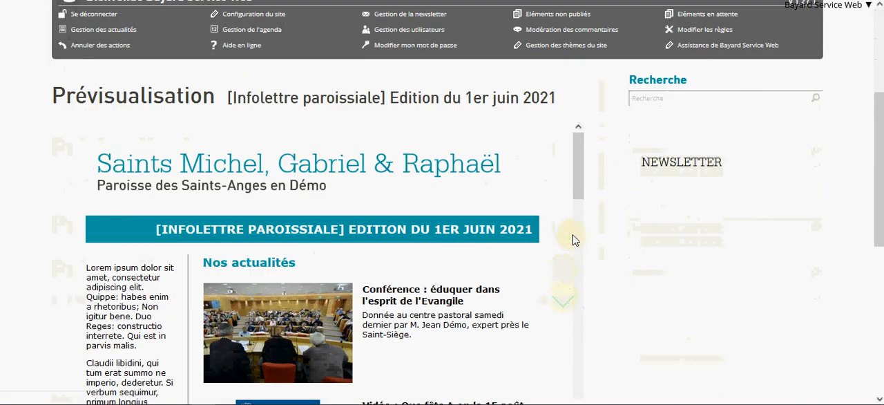
drag(581, 197, 579, 399)
scroll(610, 348, down, 1)
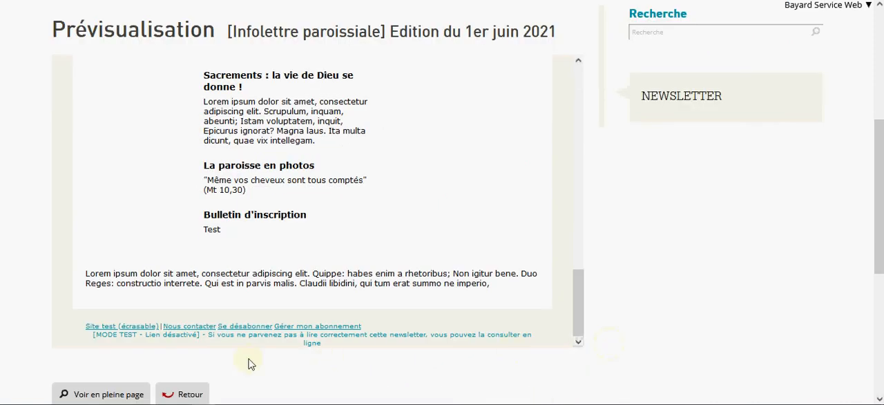
click(187, 394)
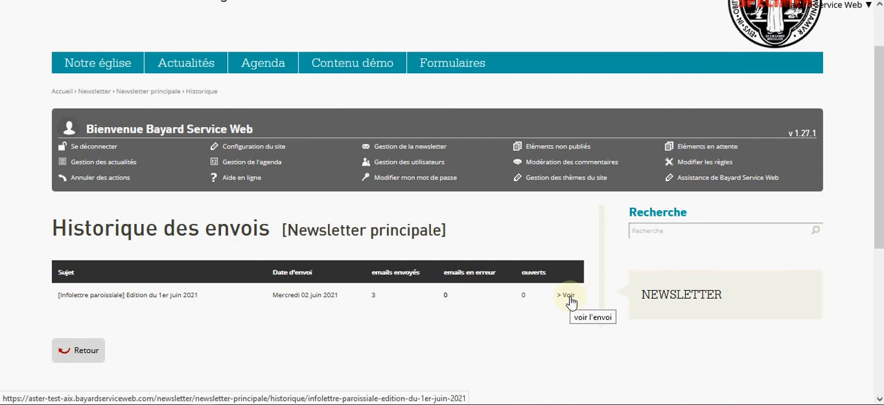
- Copy the link address of the sent Edition du 1er juin 2021 newsletter from the main newsletter's sending history
scroll(570, 301, down, 3)
right_click(564, 164)
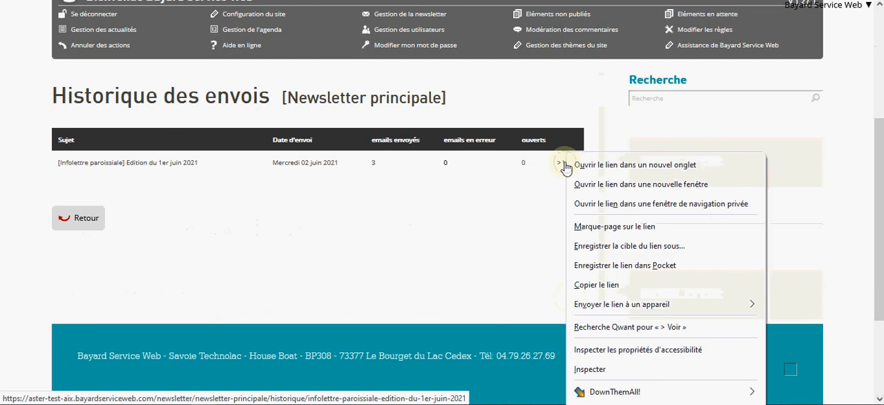
click(597, 285)
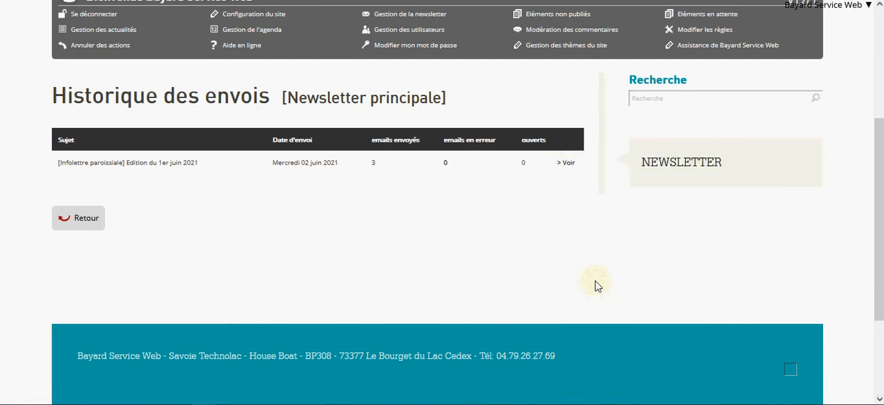
scroll(597, 285, up, 5)
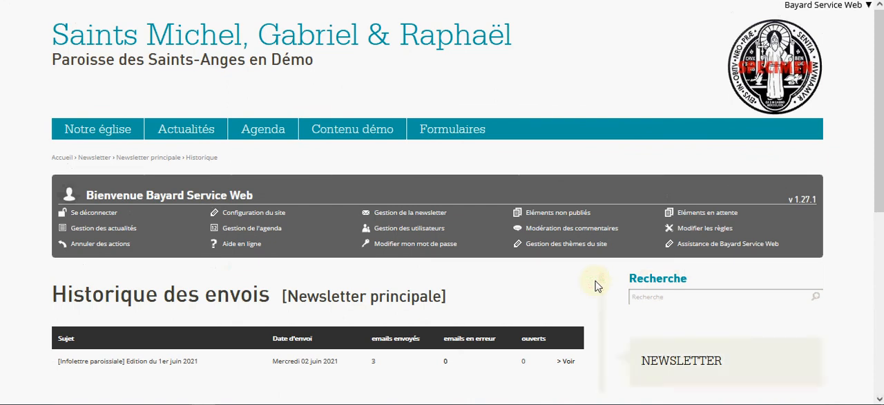
- Start adding a new Lien element to the Actualités section
scroll(273, 166, down, 1)
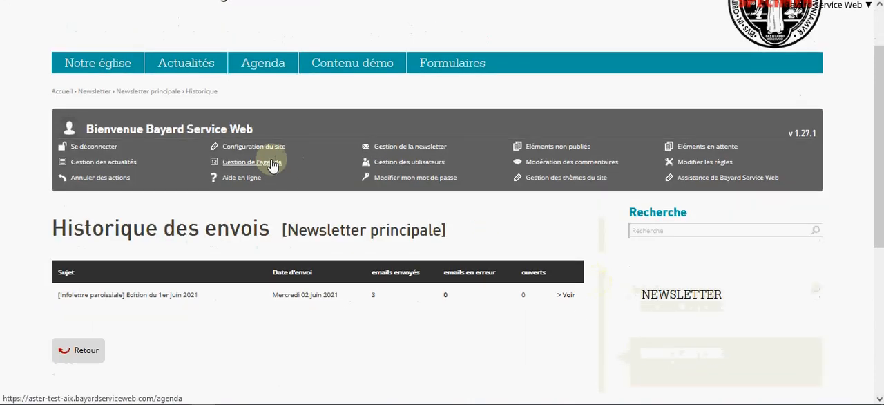
mouse_move(197, 76)
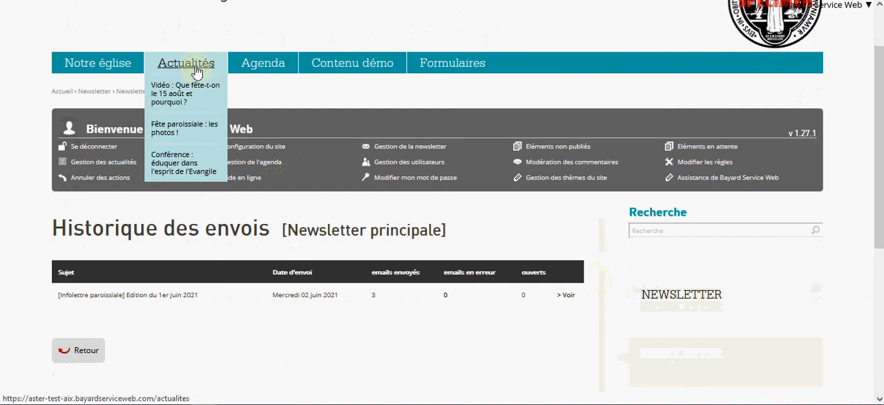
click(196, 69)
scroll(283, 170, down, 2)
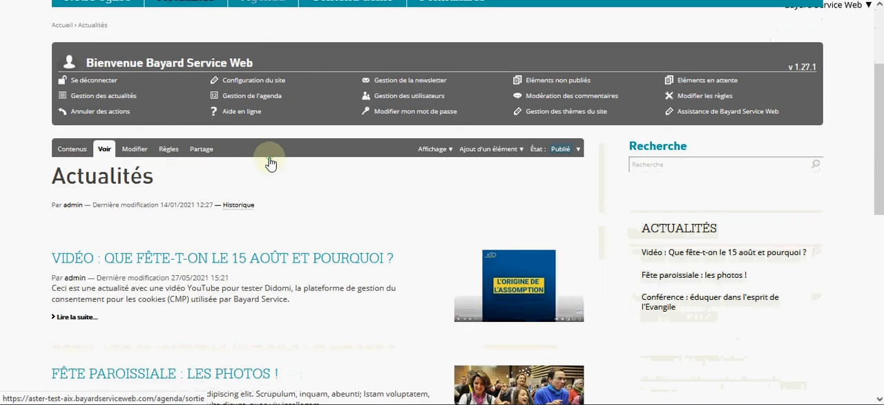
click(475, 150)
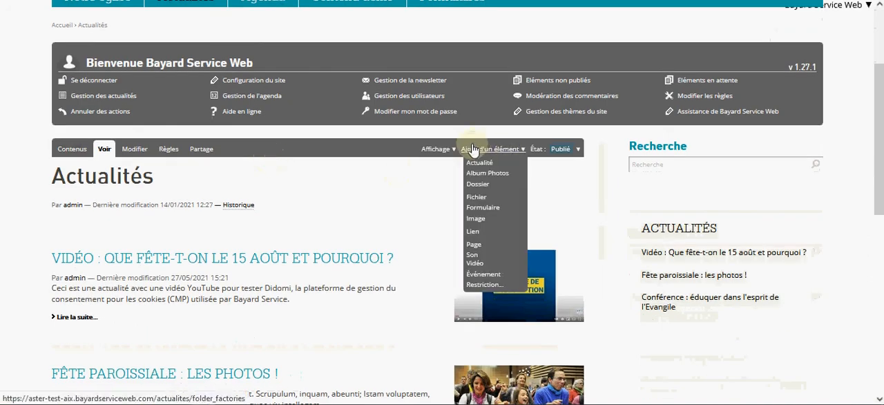
click(476, 235)
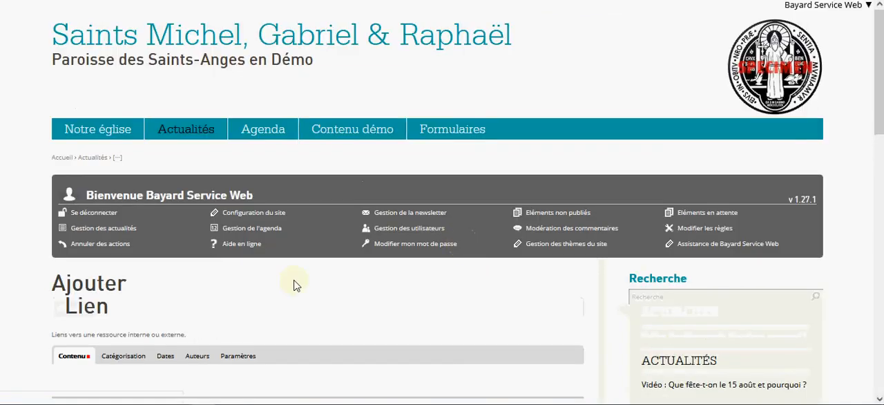
- Title the new link "Notre dernière newsletter"
scroll(296, 285, down, 2)
click(223, 296)
scroll(223, 297, down, 2)
click(186, 168)
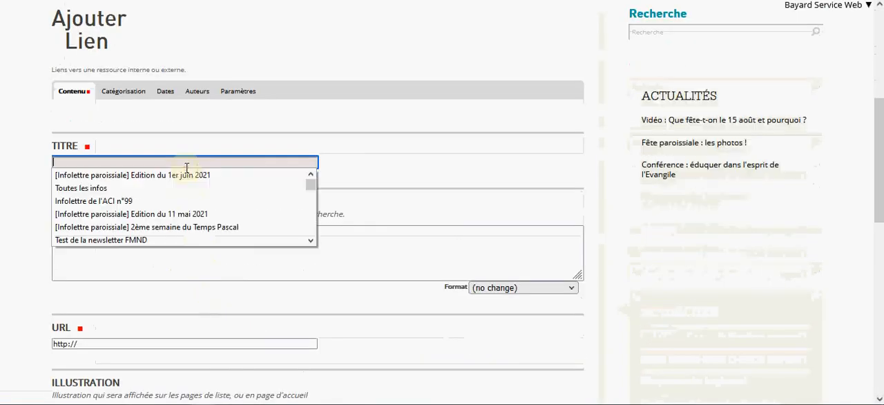
click(187, 157)
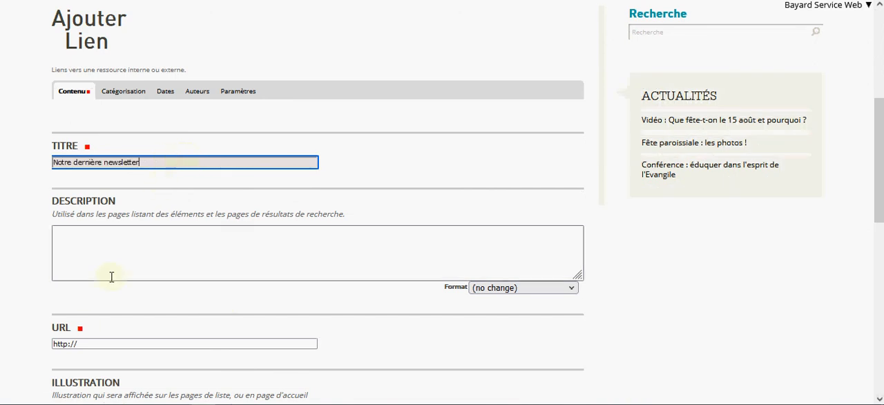
- Set the link's URL to the copied newsletter address, leaving the description and illustration empty, and save the link
click(83, 344)
key(ctrl+a)
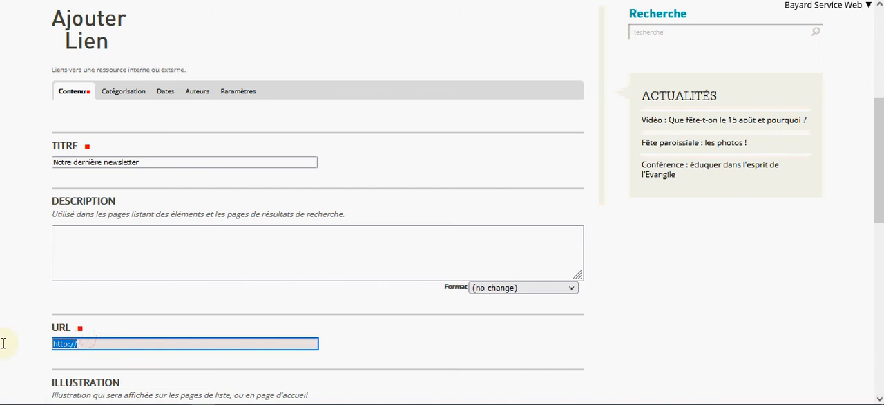
key(ctrl+v)
click(90, 233)
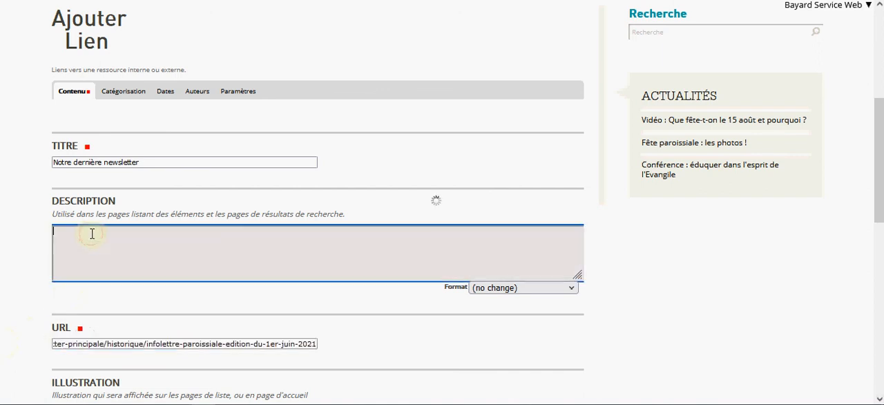
scroll(76, 235, down, 5)
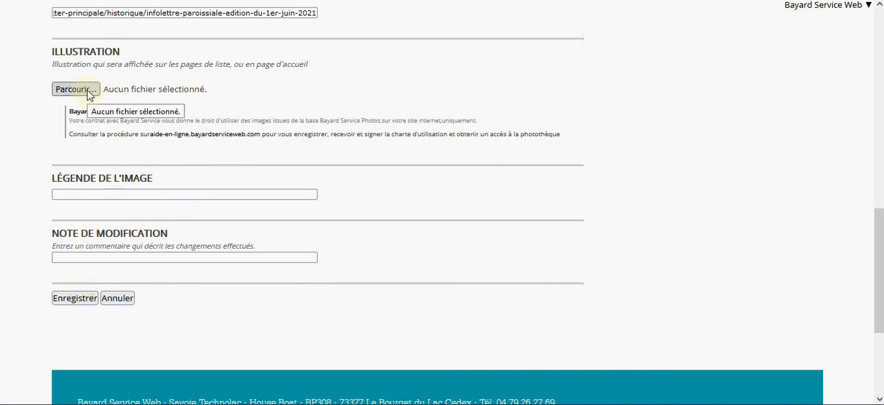
click(72, 302)
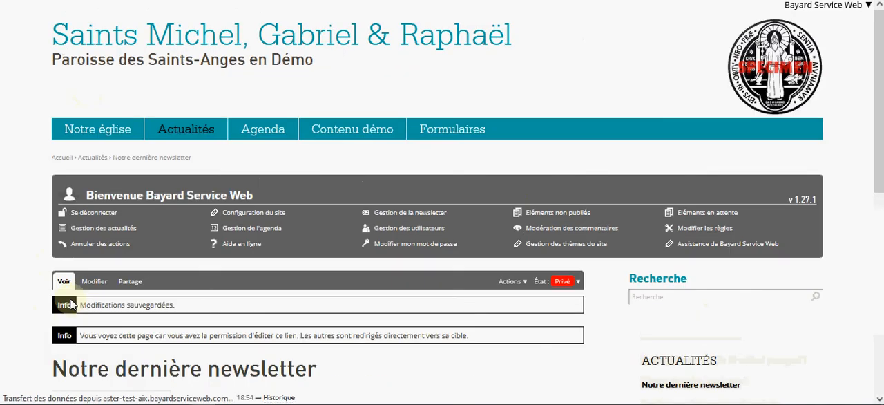
- Publish the "Notre dernière newsletter" link and check its entry under Actualités in the site navigation
scroll(70, 303, down, 2)
scroll(70, 304, down, 1)
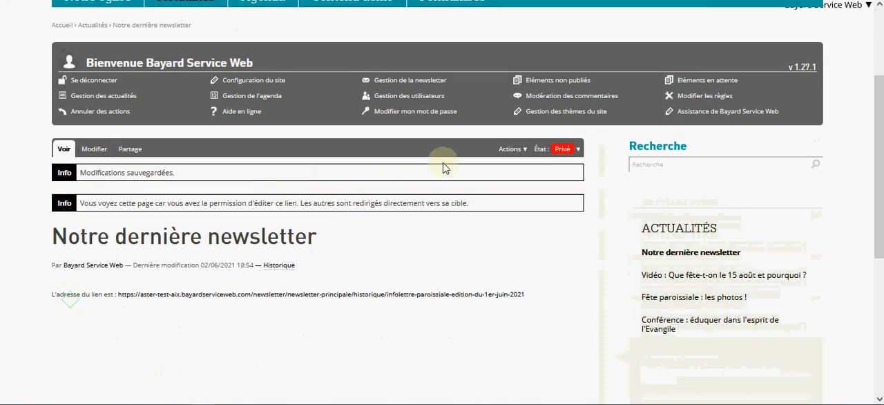
click(541, 151)
click(539, 160)
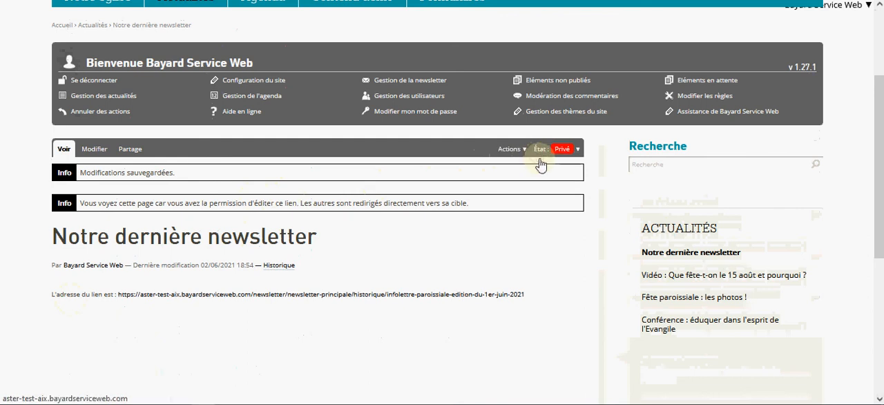
scroll(539, 163, down, 3)
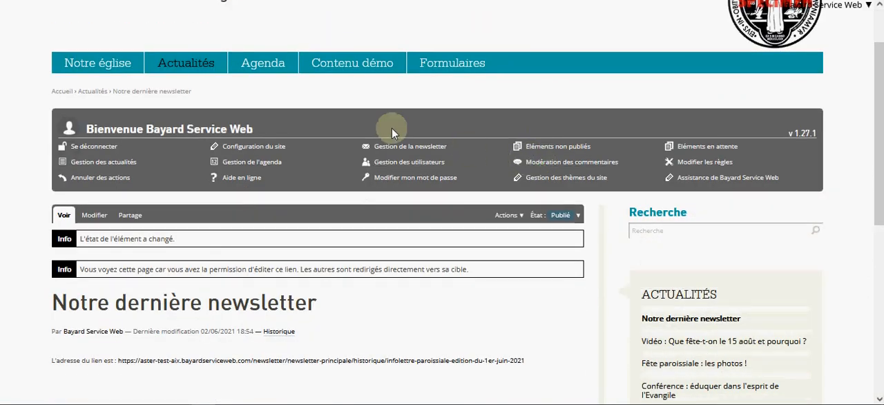
mouse_move(205, 70)
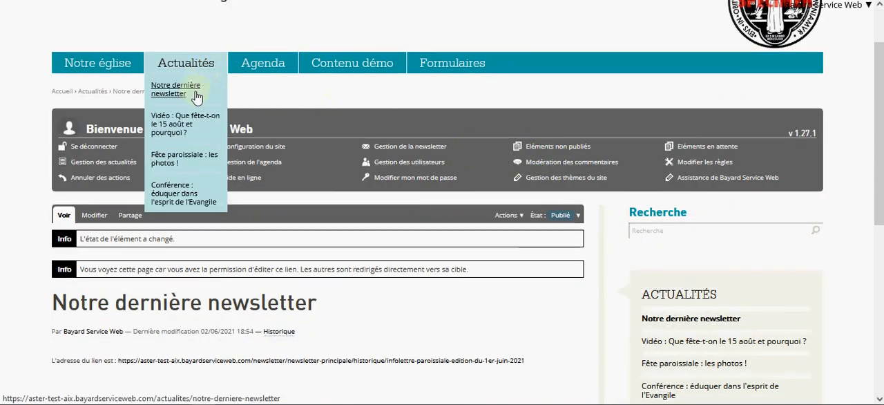